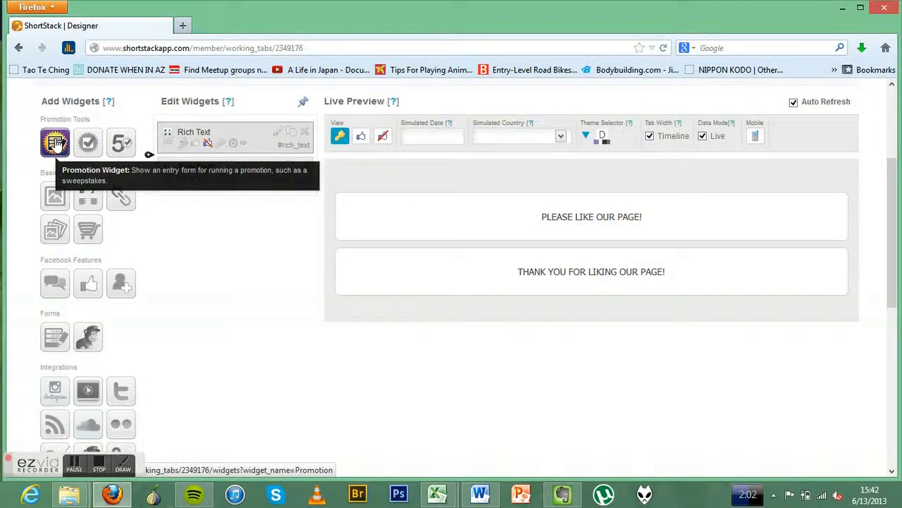
Add a Promotion widget between the two Rich Text widgets and dismiss its edit dialog
{"action": "left_click_drag", "start_coordinate": [55, 143], "coordinate": [312, 187]}
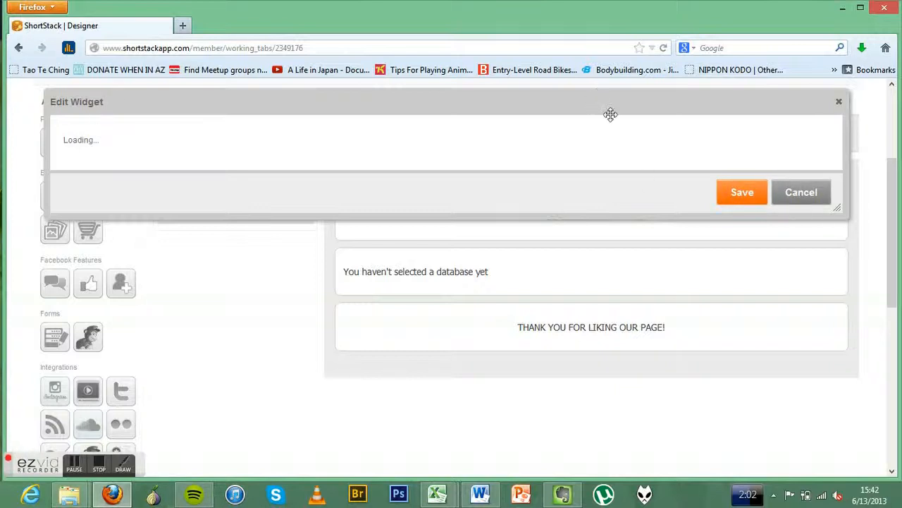
{"action": "double_click", "coordinate": [128, 138]}
{"action": "left_click", "coordinate": [102, 162]}
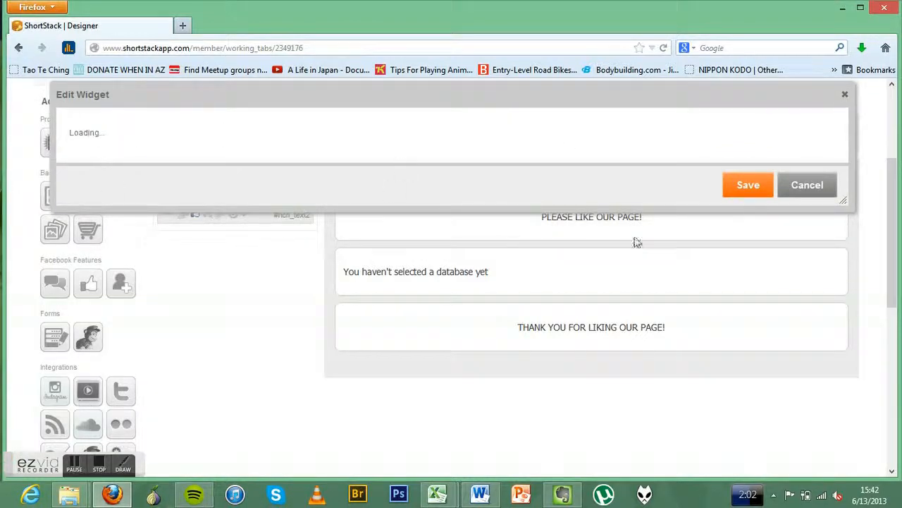
{"action": "left_click", "coordinate": [804, 189]}
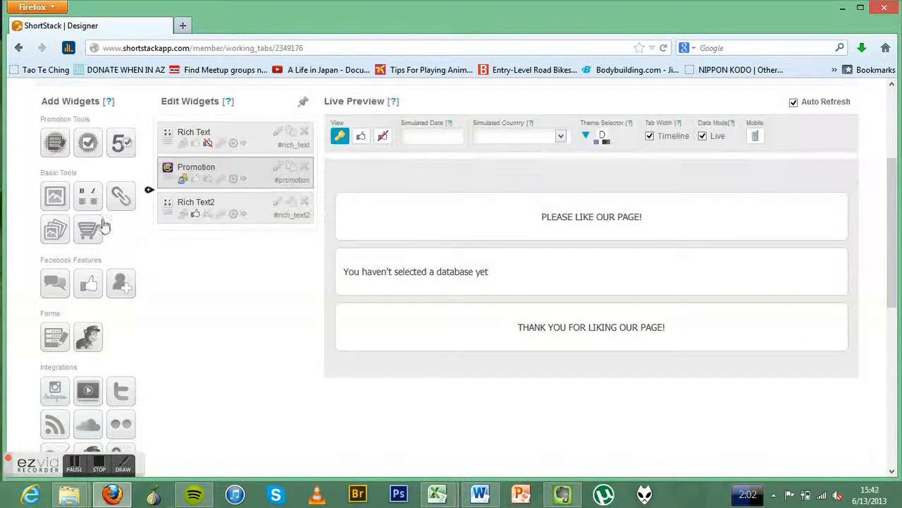
Open the Promotion widget for editing and start a new form with the reference name Voting Test
{"action": "left_click", "coordinate": [278, 168]}
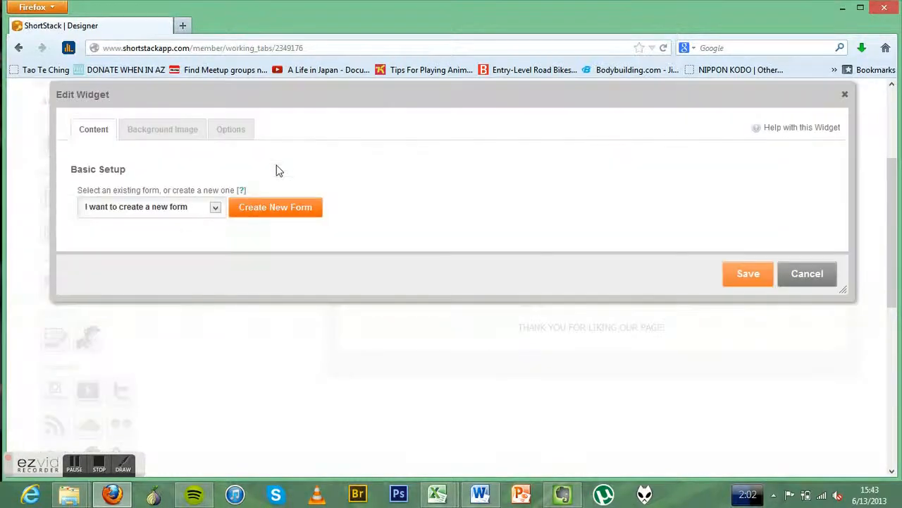
{"action": "left_click", "coordinate": [157, 211]}
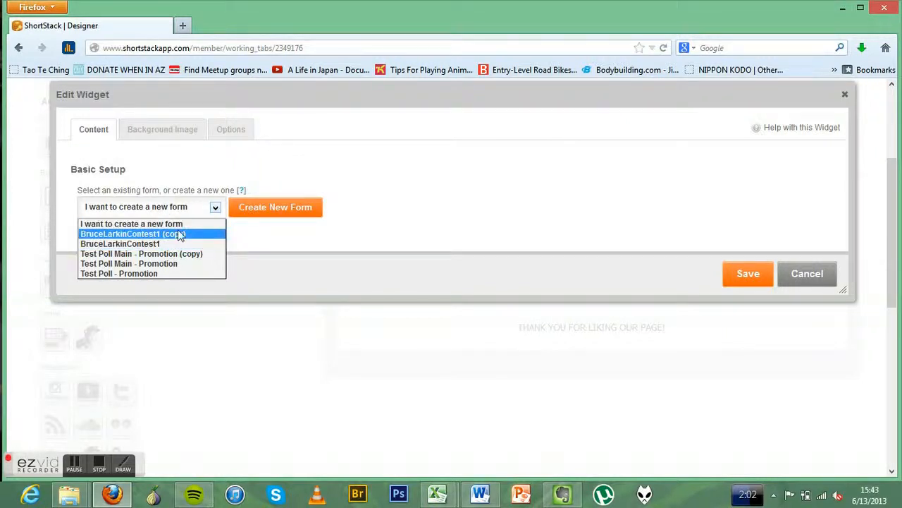
{"action": "left_click", "coordinate": [176, 220]}
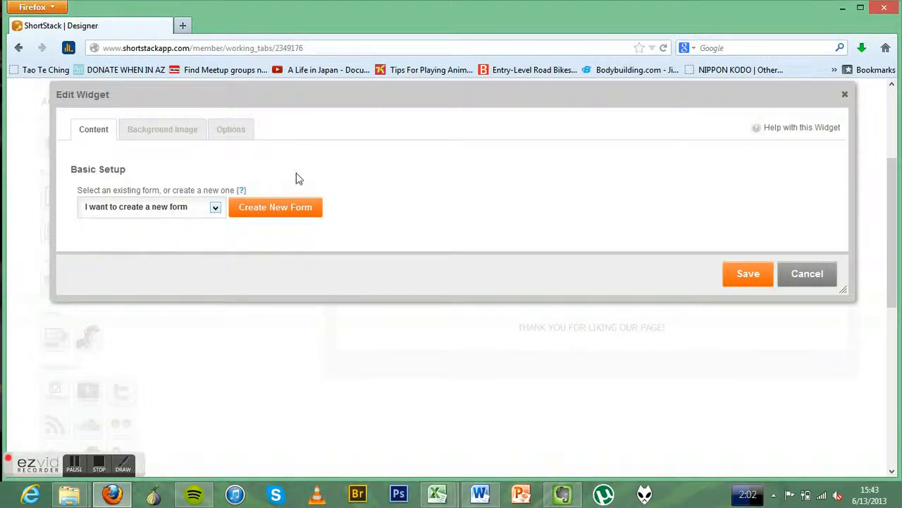
{"action": "left_click", "coordinate": [259, 205]}
{"action": "left_click_drag", "start_coordinate": [383, 172], "coordinate": [261, 174]}
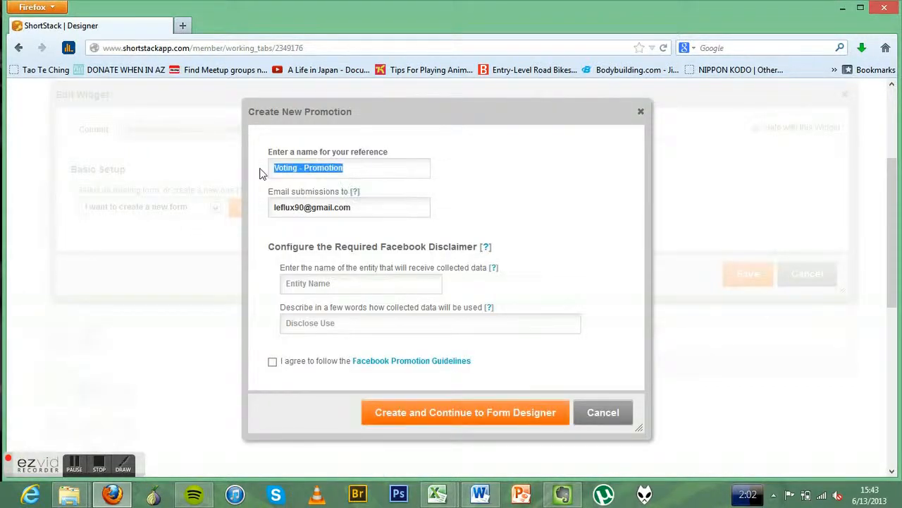
{"action": "type", "text": "Voting Test"}
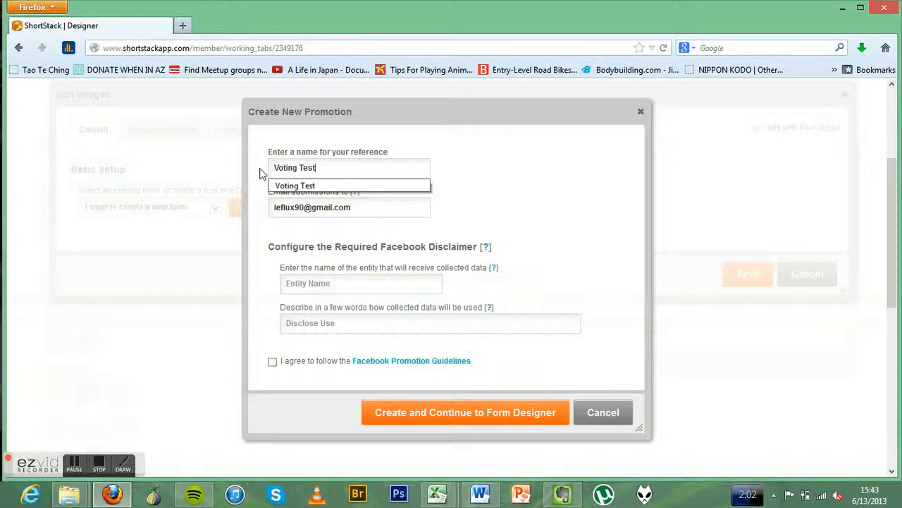
{"action": "key", "text": "Tab"}
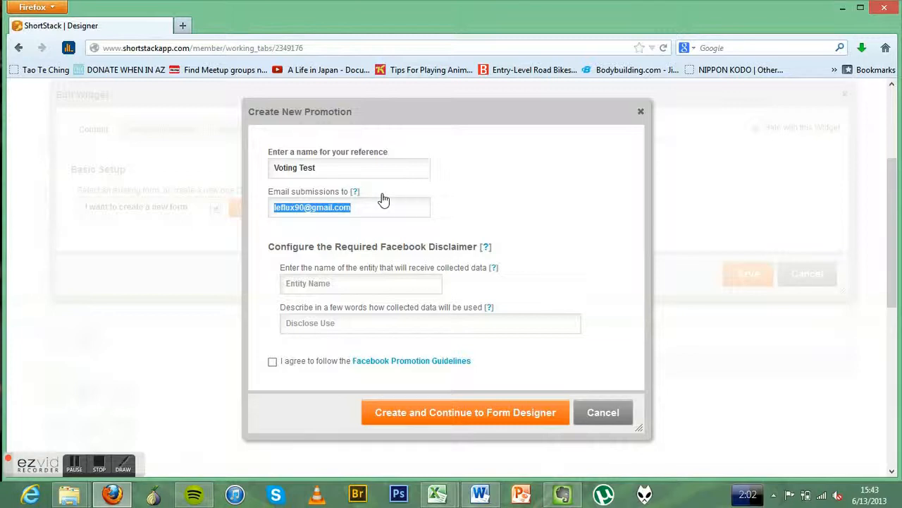
Set Wilbooks as the entity that receives the collected data in the Facebook disclaimer
{"action": "left_click", "coordinate": [358, 282]}
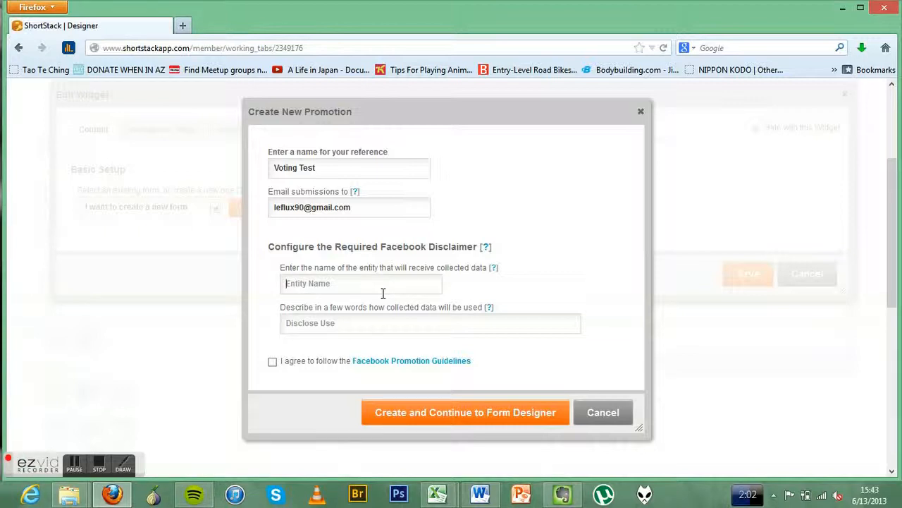
{"action": "left_click", "coordinate": [383, 291]}
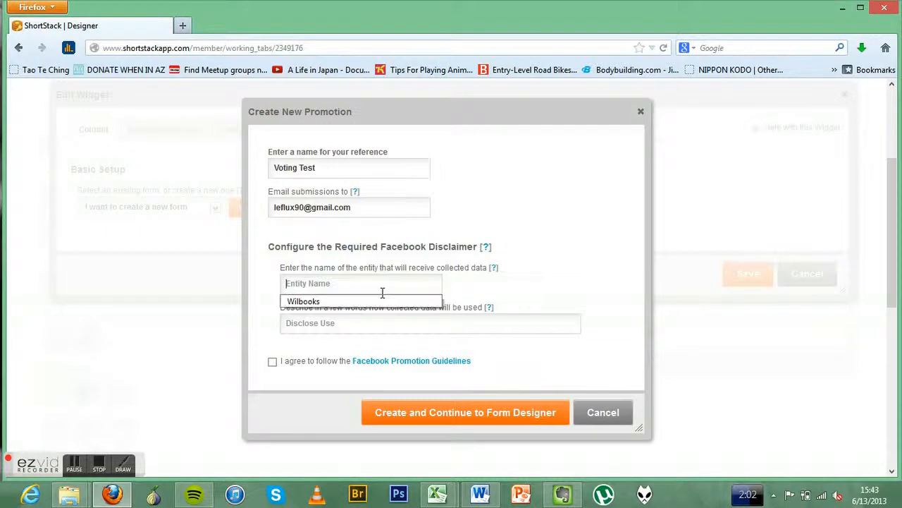
{"action": "left_click", "coordinate": [340, 308]}
{"action": "left_click", "coordinate": [353, 281]}
{"action": "type", "text": "W"}
{"action": "left_click", "coordinate": [348, 302]}
Describe the data use as "to monitor votes and select winners." and create the form with the Facebook Promotion Guidelines accepted
{"action": "left_click", "coordinate": [330, 324]}
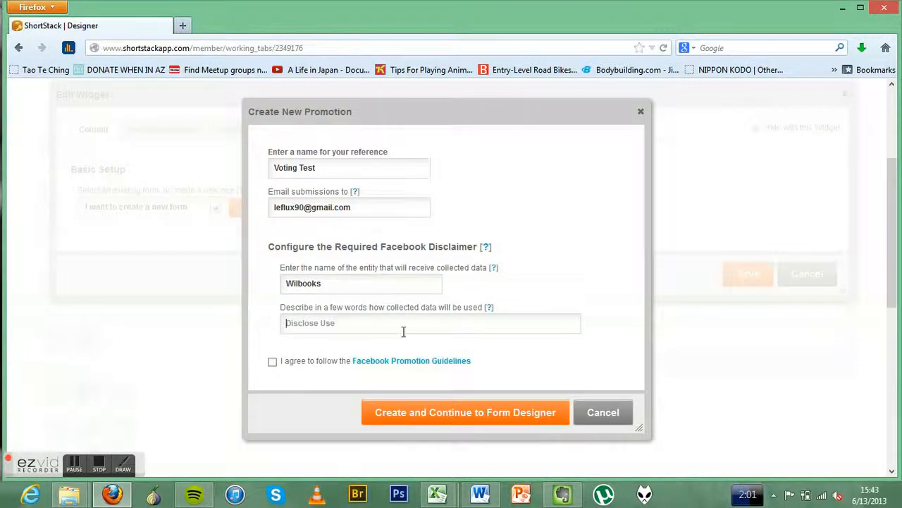
{"action": "type", "text": "t"}
{"action": "left_click", "coordinate": [358, 341]}
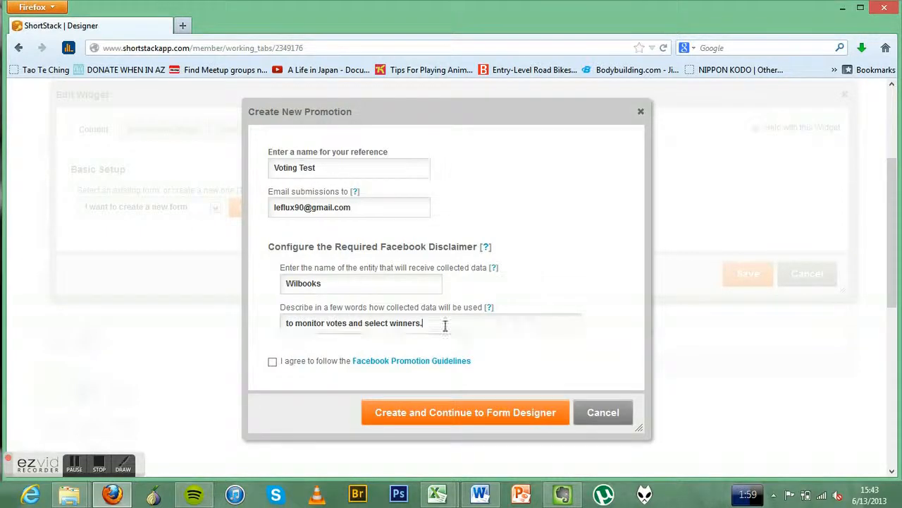
{"action": "left_click", "coordinate": [273, 361]}
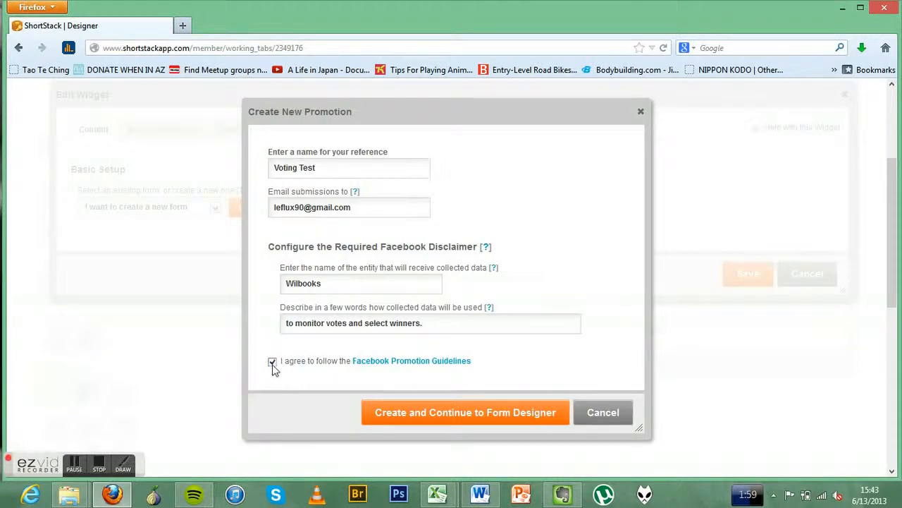
{"action": "left_click", "coordinate": [468, 412]}
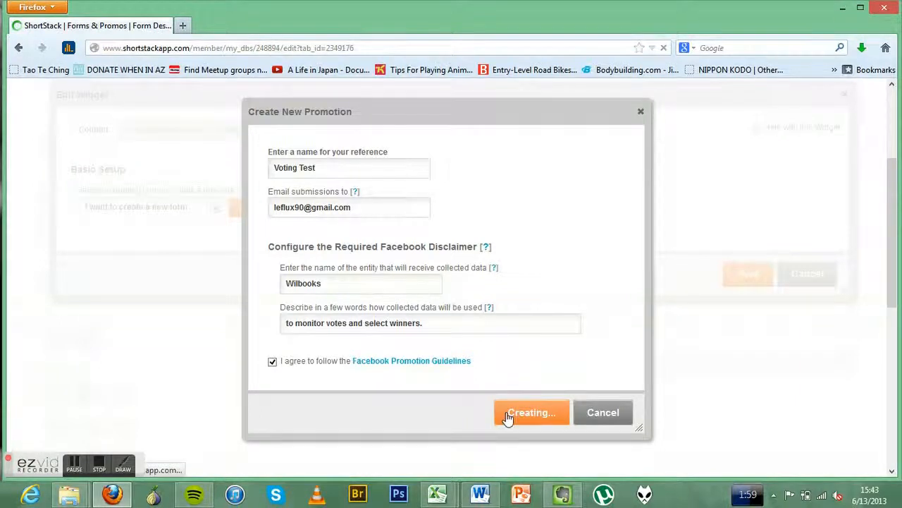
Examine the standard and custom fields available for the form and the form preview
{"action": "scroll", "coordinate": [416, 278], "scroll_direction": "down", "scroll_amount": 5}
{"action": "scroll", "coordinate": [416, 278], "scroll_direction": "up", "scroll_amount": 2}
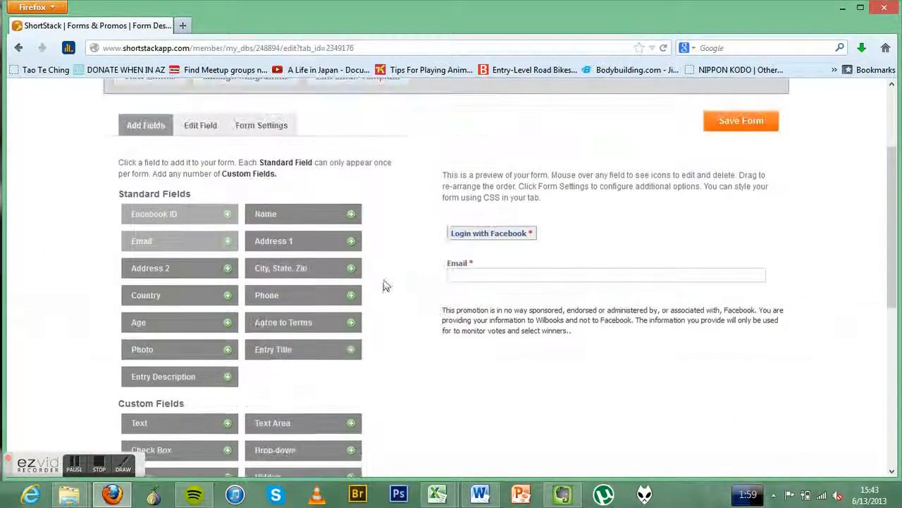
{"action": "scroll", "coordinate": [171, 227], "scroll_direction": "down", "scroll_amount": 2}
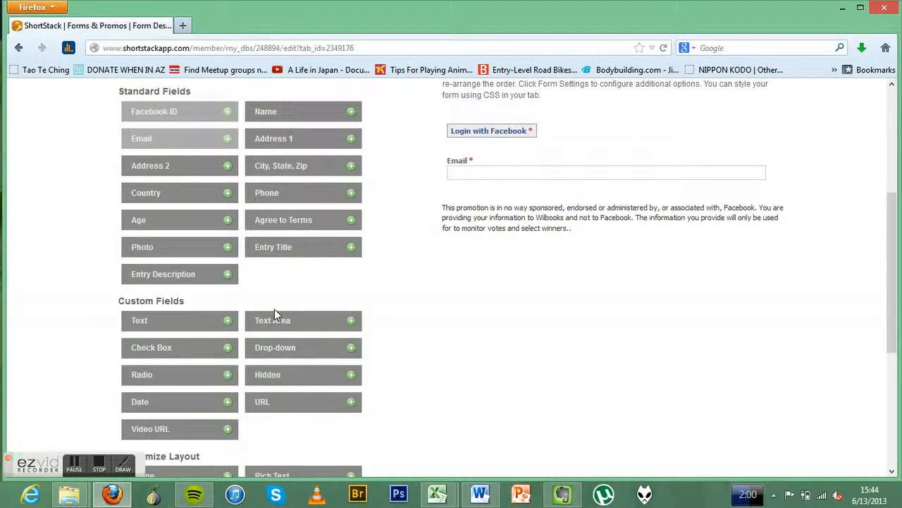
{"action": "scroll", "coordinate": [274, 314], "scroll_direction": "up", "scroll_amount": 2}
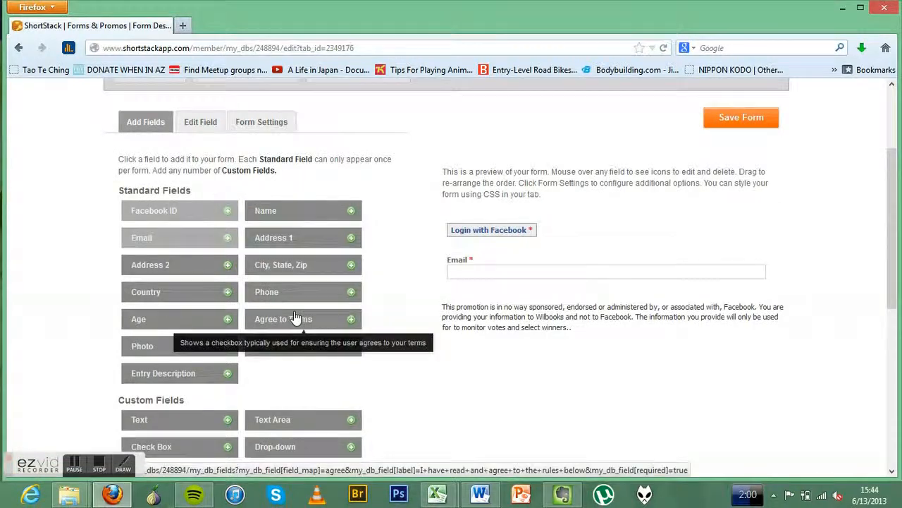
{"action": "scroll", "coordinate": [296, 317], "scroll_direction": "down", "scroll_amount": 1}
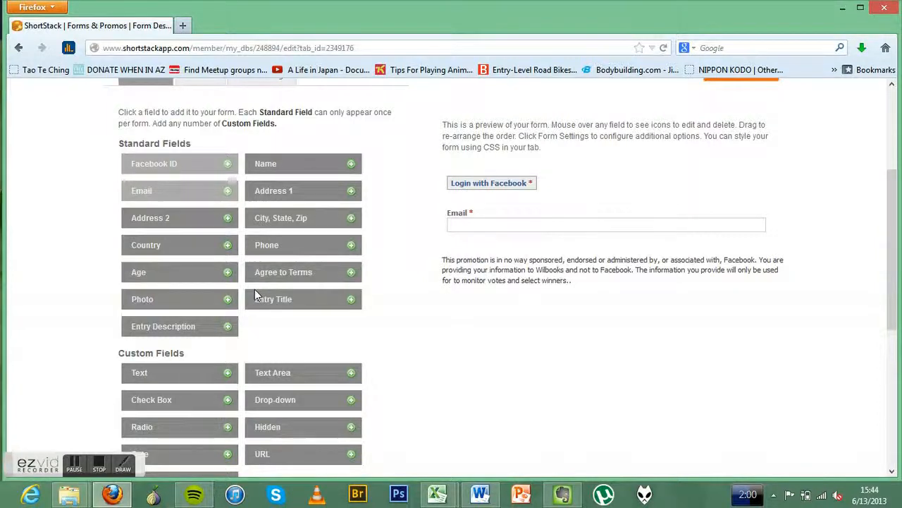
{"action": "scroll", "coordinate": [255, 292], "scroll_direction": "up", "scroll_amount": 1}
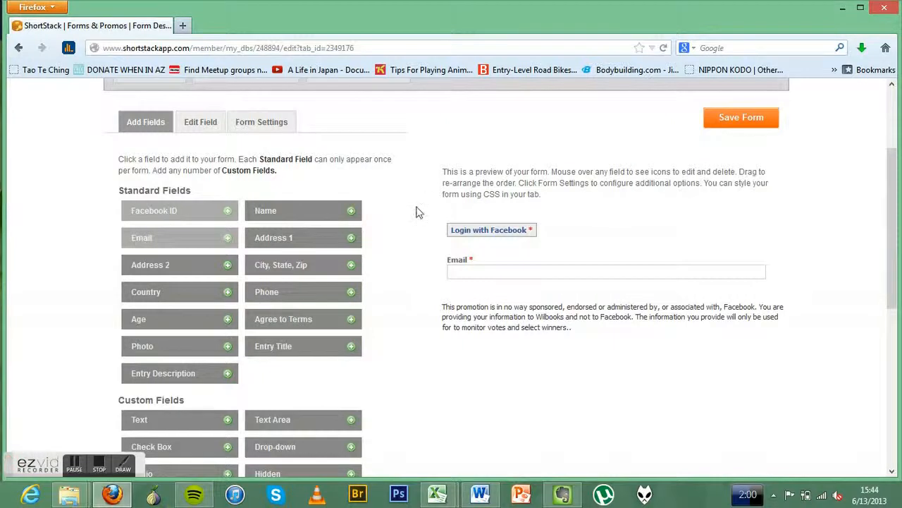
{"action": "scroll", "coordinate": [417, 209], "scroll_direction": "down", "scroll_amount": 2}
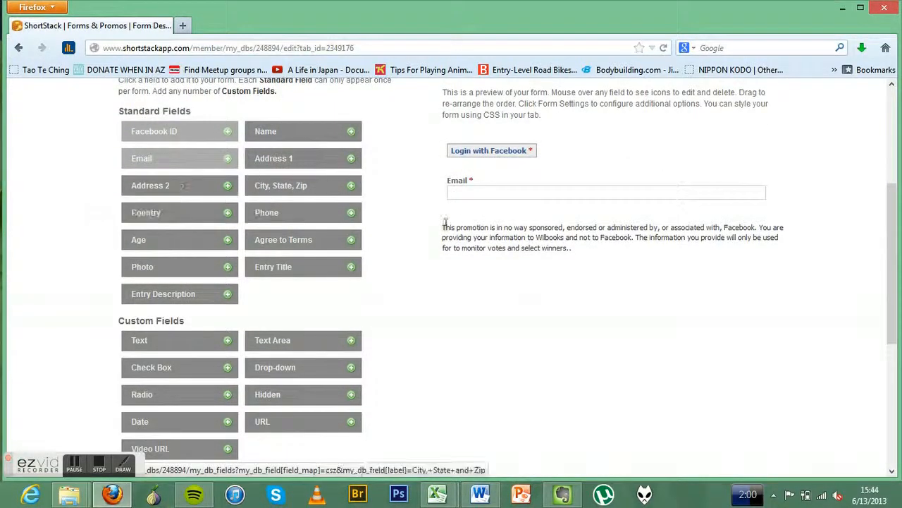
{"action": "scroll", "coordinate": [395, 269], "scroll_direction": "up", "scroll_amount": 2}
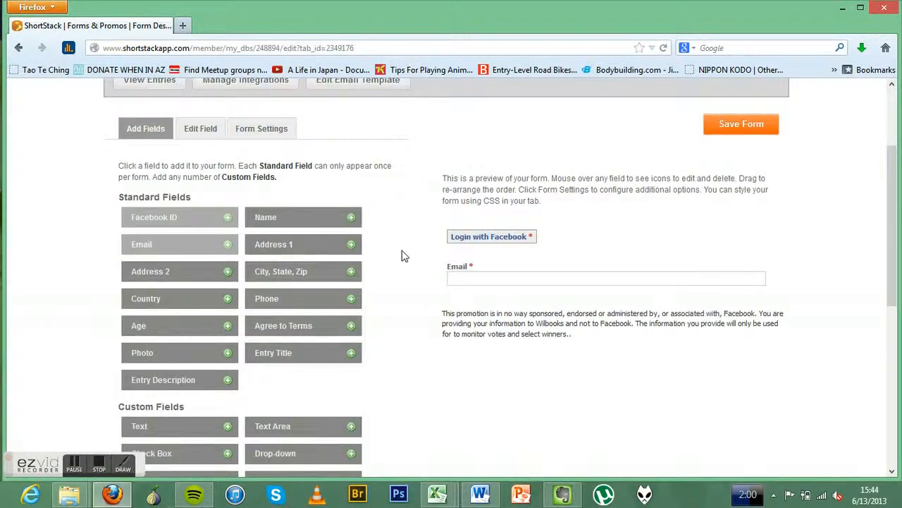
Delete the Login with Facebook and Email fields from the form
{"action": "mouse_move", "coordinate": [625, 242]}
{"action": "left_click", "coordinate": [770, 239]}
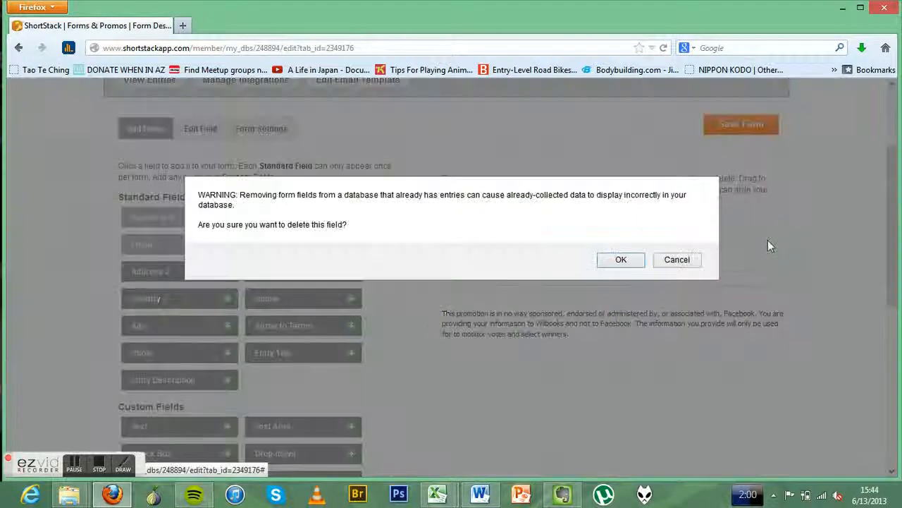
{"action": "left_click", "coordinate": [624, 260]}
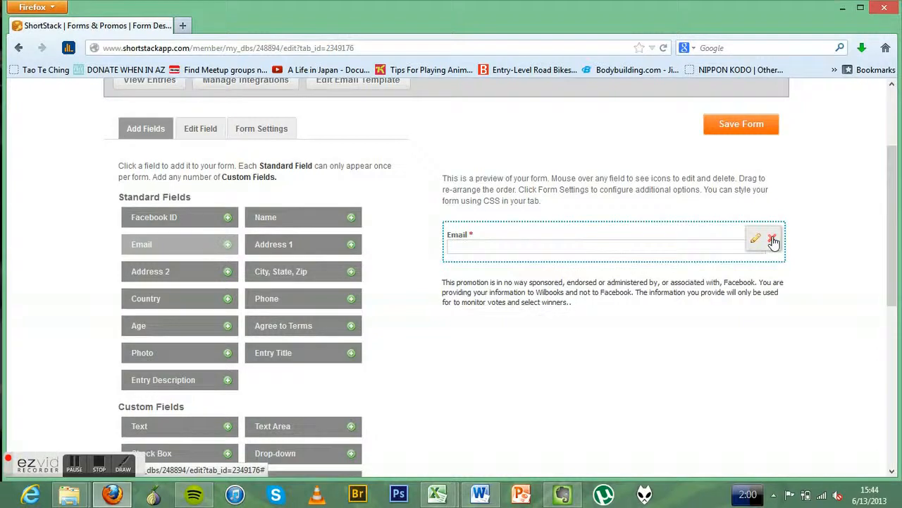
{"action": "left_click", "coordinate": [771, 239]}
{"action": "left_click", "coordinate": [623, 259]}
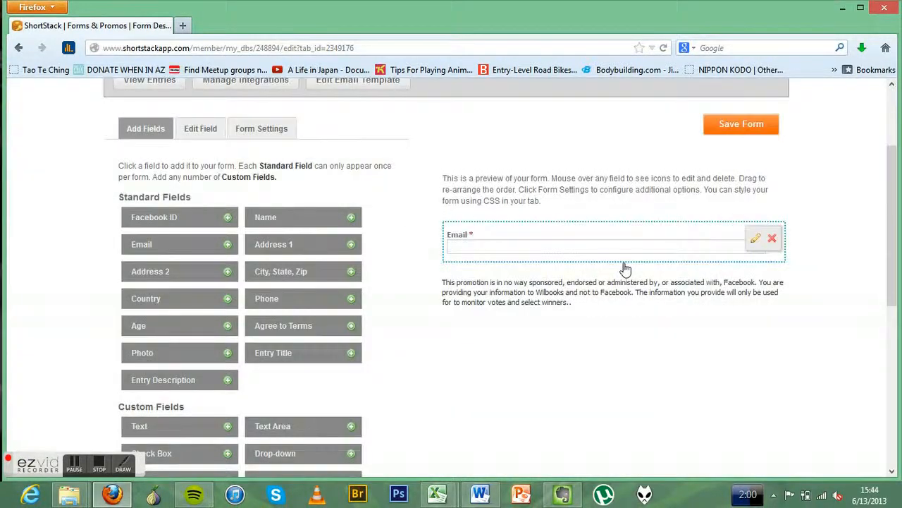
Add the Name and Entry Title standard fields to the form
{"action": "scroll", "coordinate": [387, 245], "scroll_direction": "down", "scroll_amount": 1}
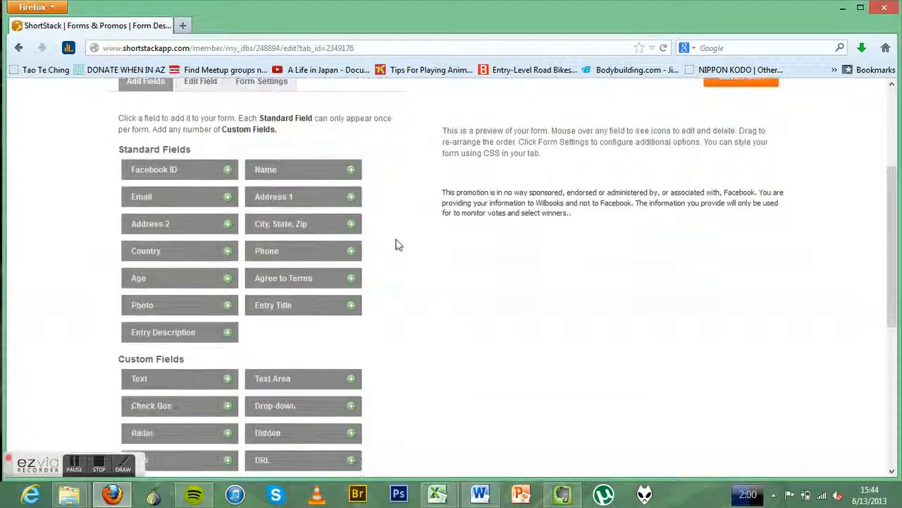
{"action": "left_click", "coordinate": [349, 171]}
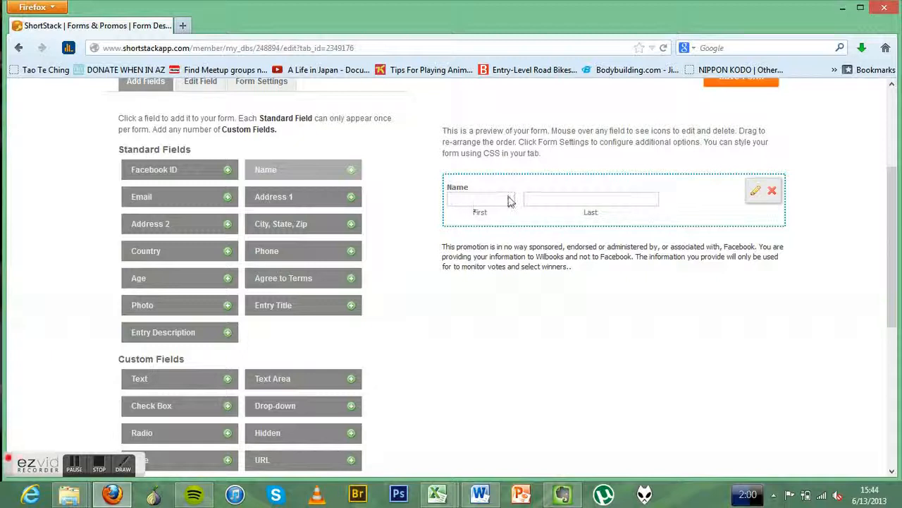
{"action": "scroll", "coordinate": [300, 285], "scroll_direction": "down", "scroll_amount": 2}
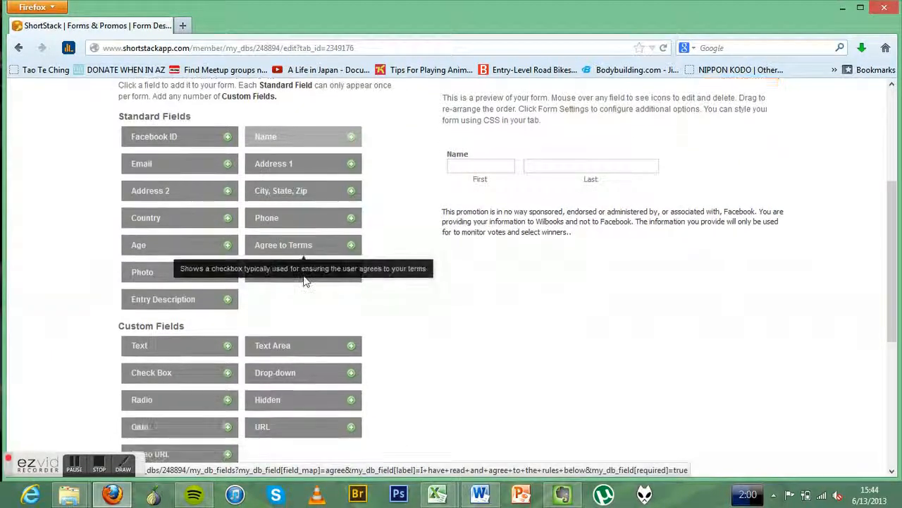
{"action": "scroll", "coordinate": [310, 277], "scroll_direction": "down", "scroll_amount": 1}
{"action": "scroll", "coordinate": [346, 289], "scroll_direction": "up", "scroll_amount": 1}
{"action": "left_click", "coordinate": [344, 276]}
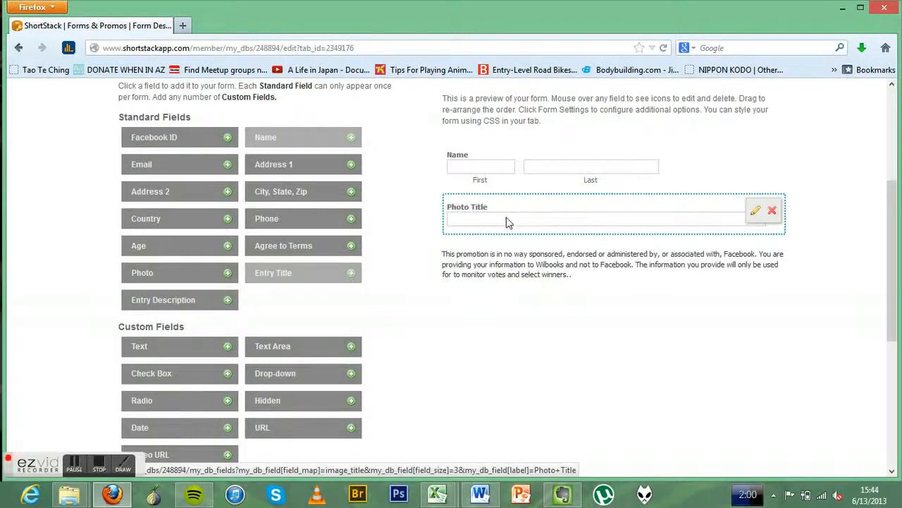
Move the Photo Title field above the Name field and open its settings for editing
{"action": "mouse_move", "coordinate": [772, 161]}
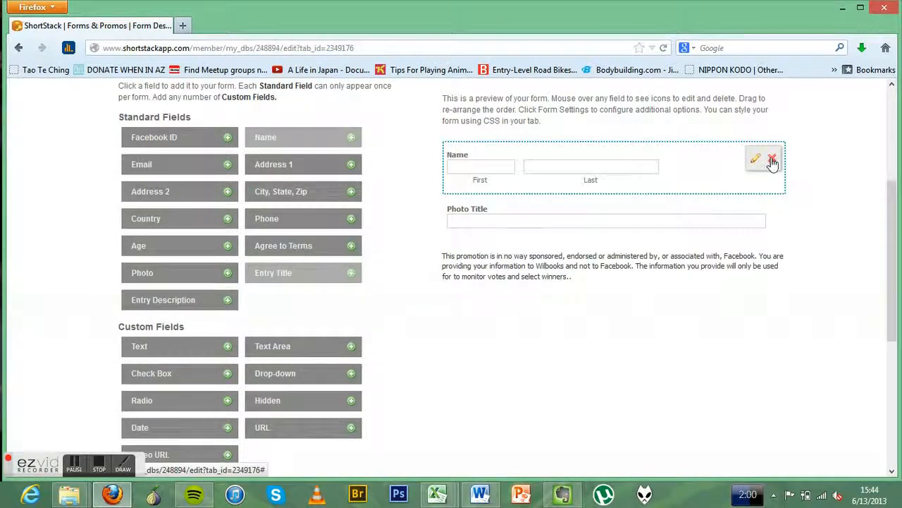
{"action": "left_click_drag", "start_coordinate": [588, 212], "coordinate": [489, 159]}
{"action": "left_click", "coordinate": [489, 159]}
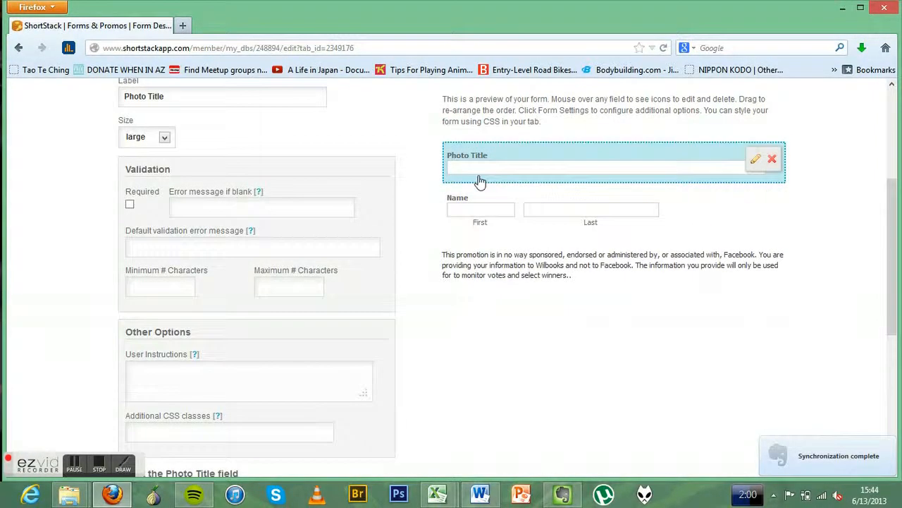
{"action": "scroll", "coordinate": [318, 169], "scroll_direction": "up", "scroll_amount": 2}
{"action": "left_click", "coordinate": [152, 162]}
{"action": "scroll", "coordinate": [494, 212], "scroll_direction": "down", "scroll_amount": 2}
{"action": "left_click", "coordinate": [756, 159]}
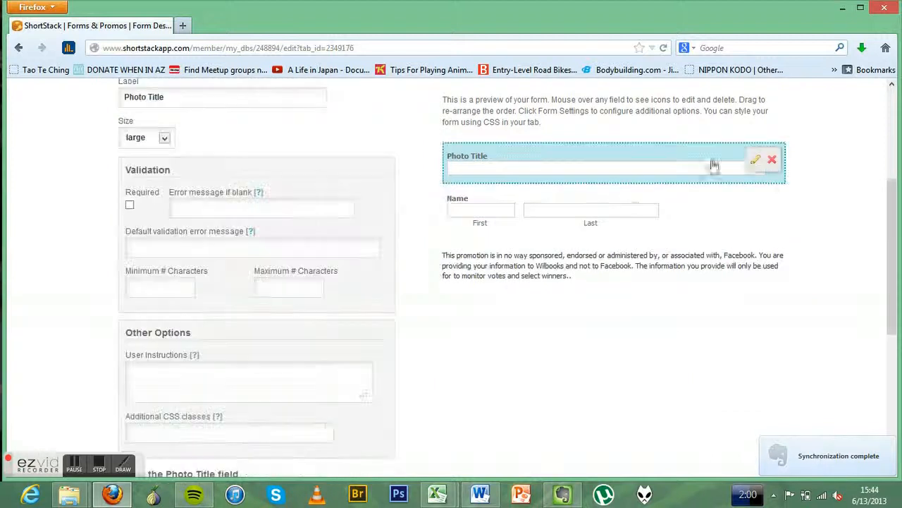
Add the Entry Description standard field to the form
{"action": "scroll", "coordinate": [163, 117], "scroll_direction": "up", "scroll_amount": 1}
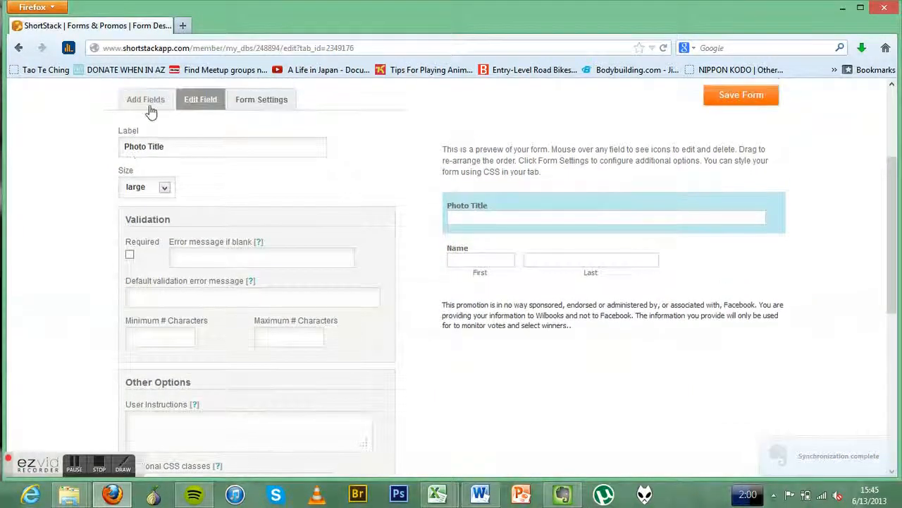
{"action": "left_click", "coordinate": [150, 107]}
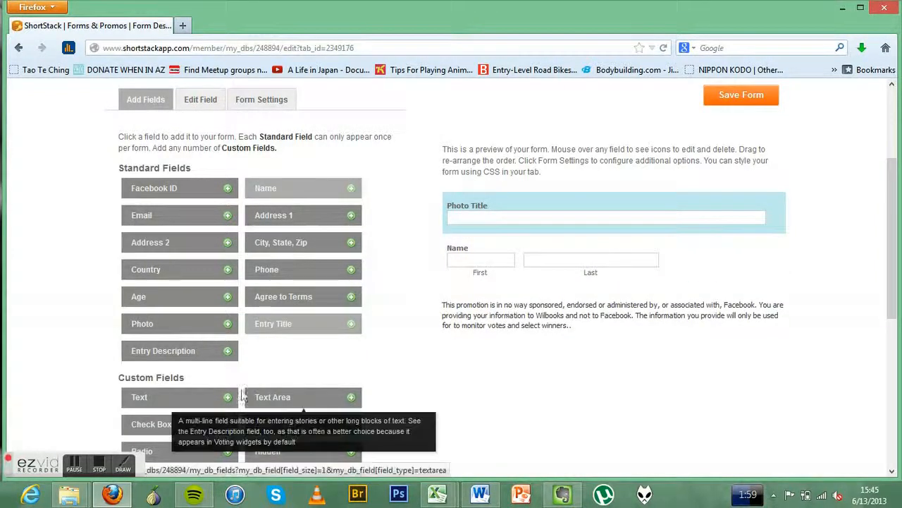
{"action": "left_click", "coordinate": [224, 349]}
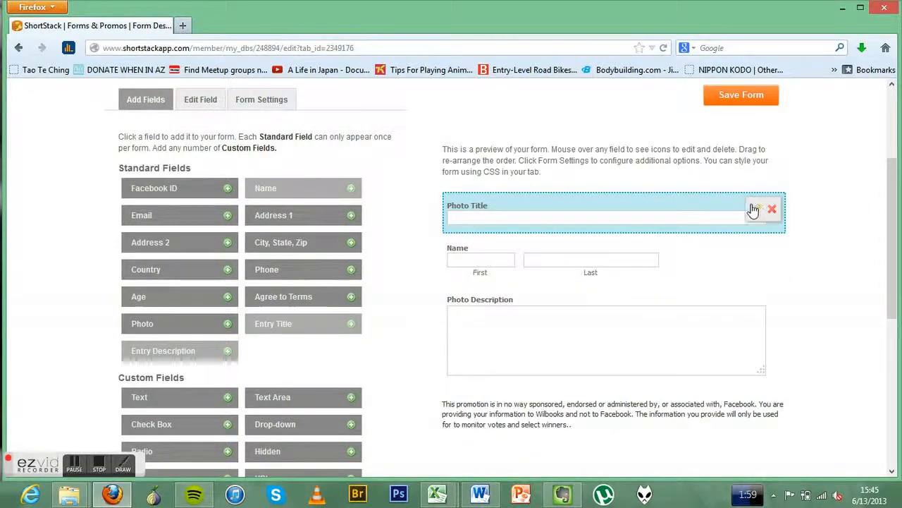
Change the label of the Photo Title field to "School Name"
{"action": "left_click", "coordinate": [753, 208]}
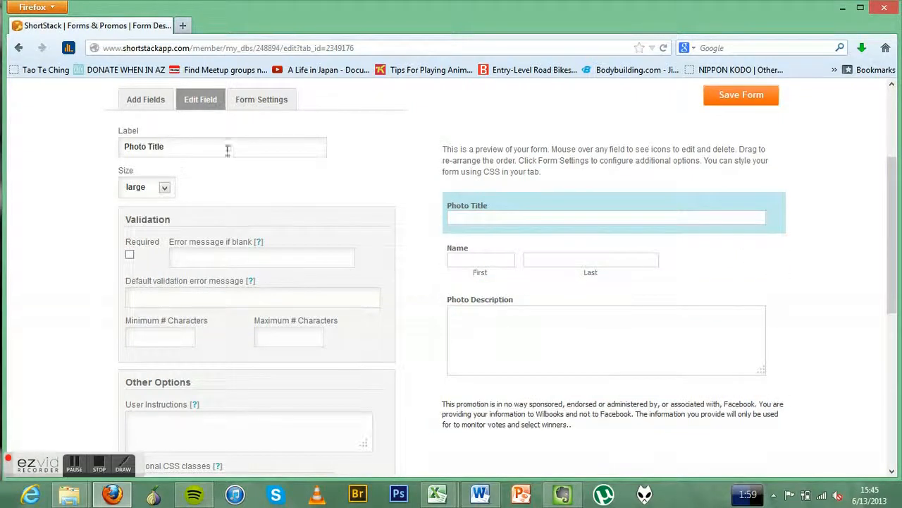
{"action": "left_click_drag", "start_coordinate": [209, 141], "coordinate": [50, 141]}
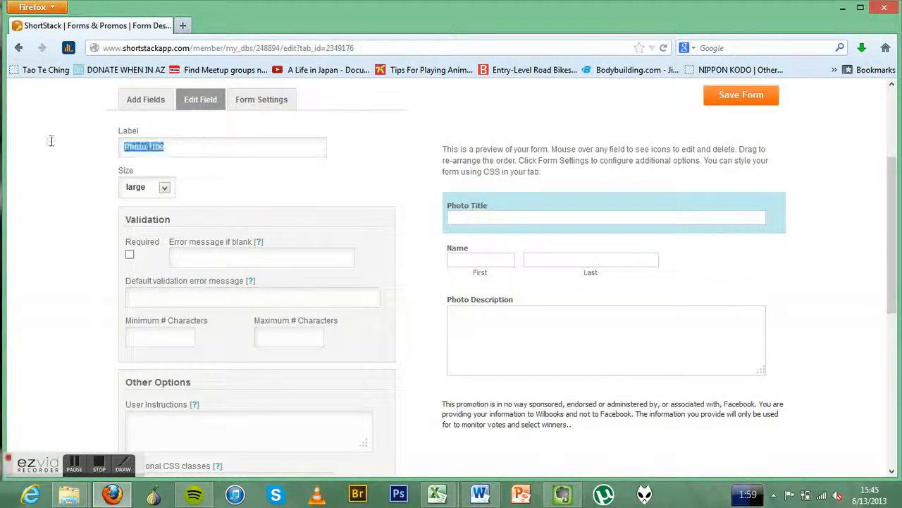
{"action": "type", "text": "School Name"}
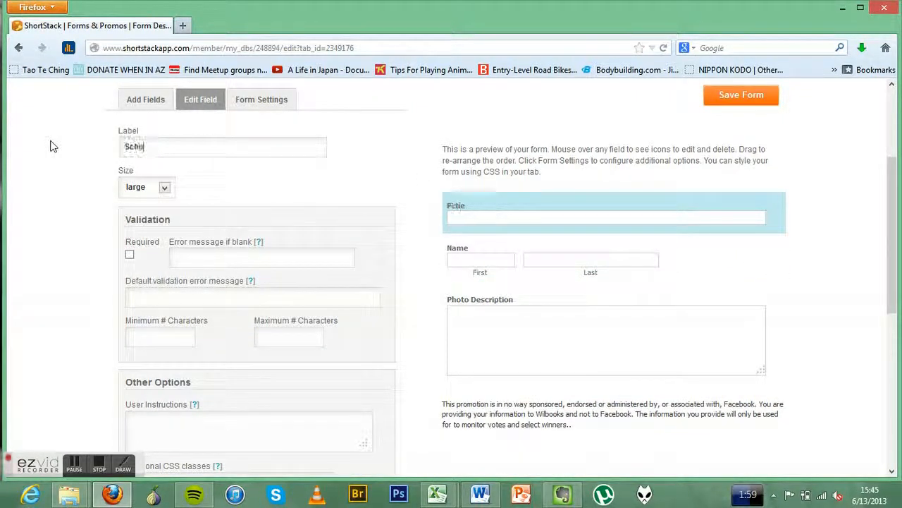
Reopen the promotion form for editing and relabel the Photo Description field as "Why they need books"
{"action": "mouse_move", "coordinate": [555, 323]}
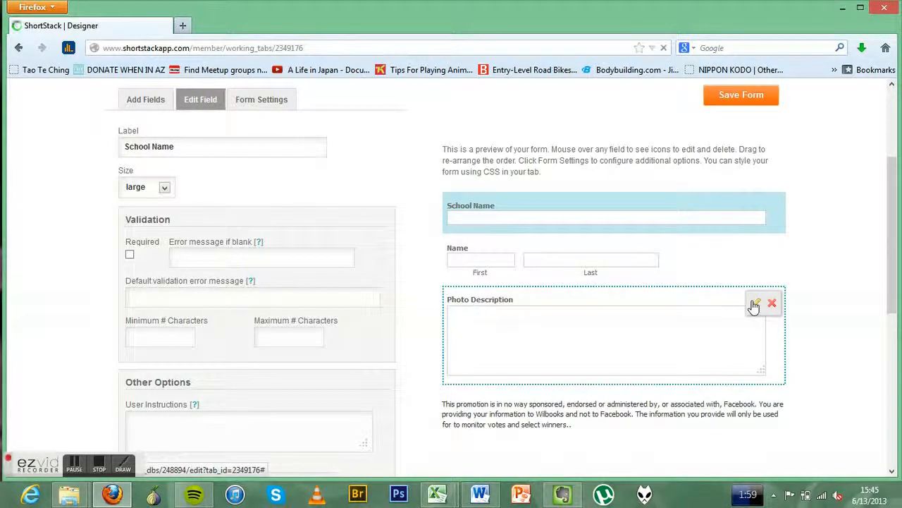
{"action": "scroll", "coordinate": [275, 305], "scroll_direction": "down", "scroll_amount": 3}
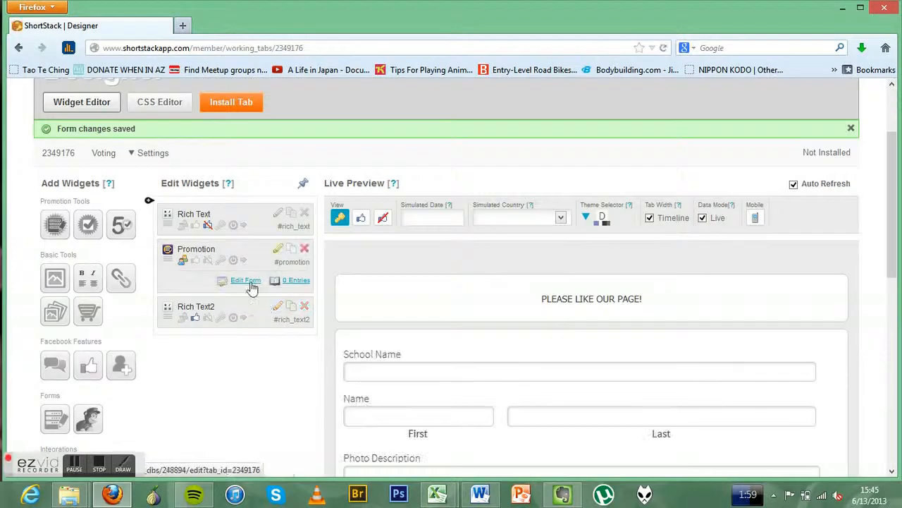
{"action": "left_click", "coordinate": [247, 280]}
{"action": "scroll", "coordinate": [452, 291], "scroll_direction": "down", "scroll_amount": 5}
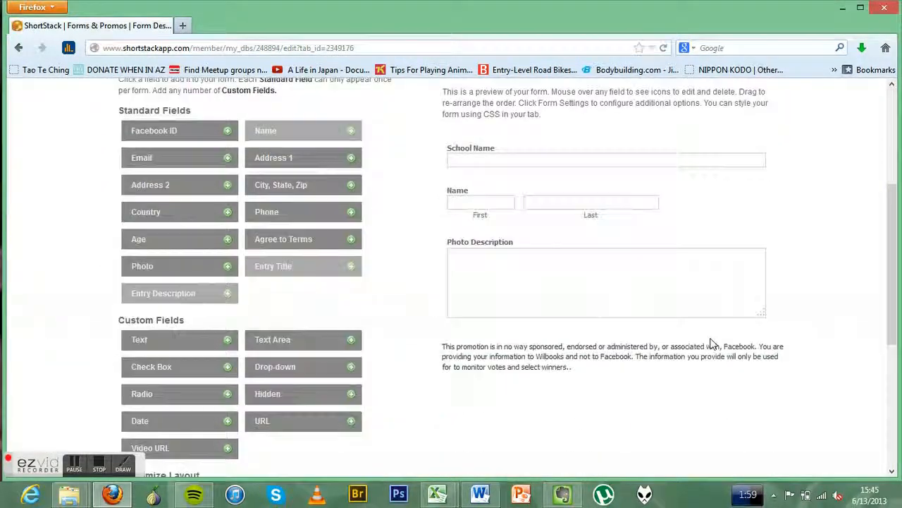
{"action": "left_click", "coordinate": [754, 244]}
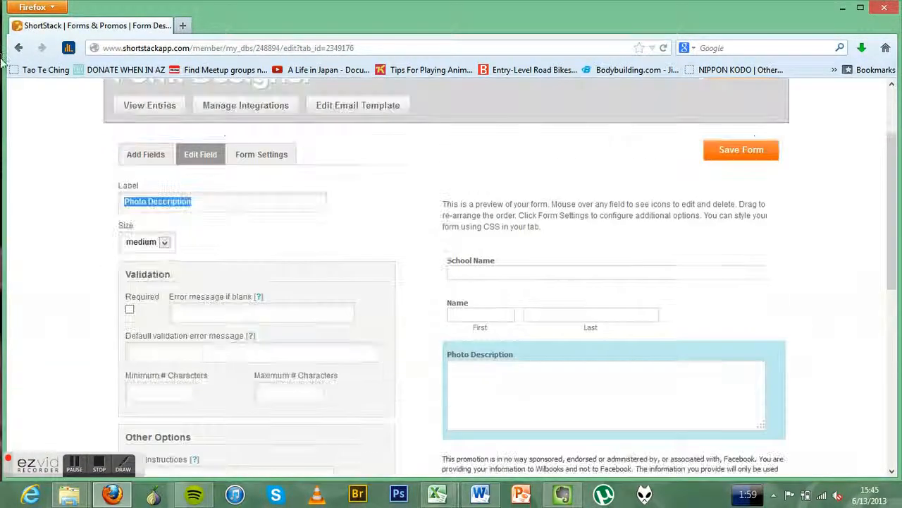
{"action": "type", "text": "Why they need books"}
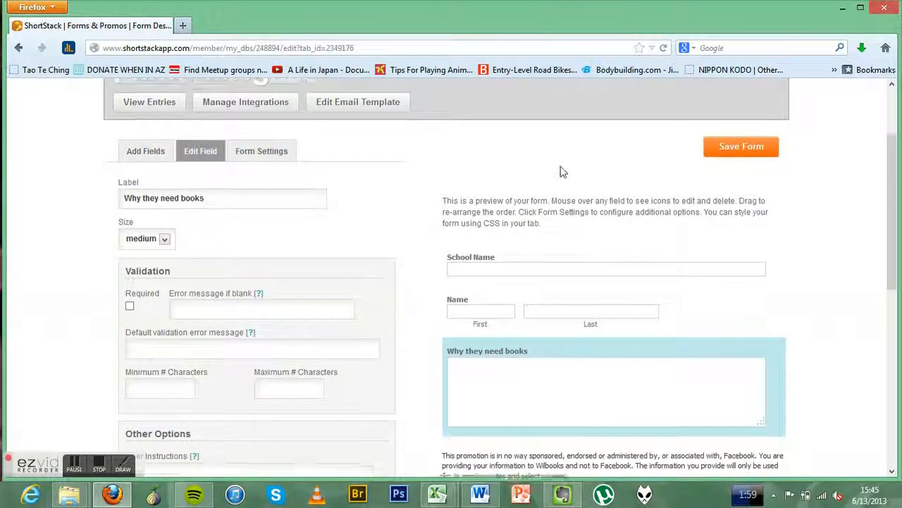
Relabel the Name field as "City and state (enter both in First field)" and save the form
{"action": "scroll", "coordinate": [686, 334], "scroll_direction": "down", "scroll_amount": 4}
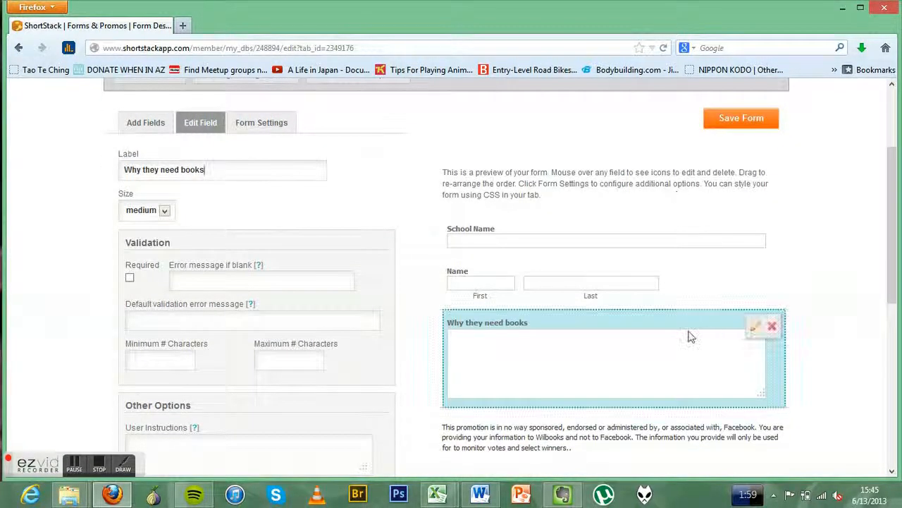
{"action": "scroll", "coordinate": [749, 201], "scroll_direction": "up", "scroll_amount": 2}
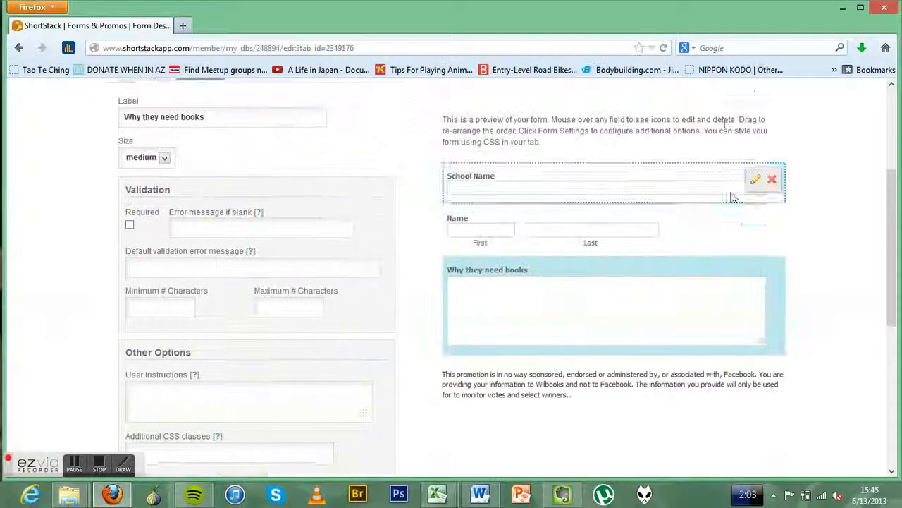
{"action": "left_click", "coordinate": [755, 223]}
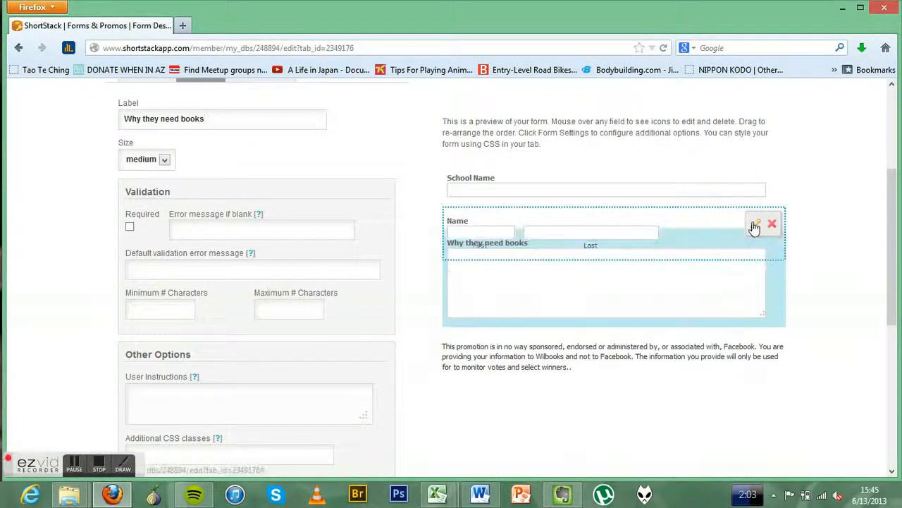
{"action": "left_click_drag", "start_coordinate": [187, 125], "coordinate": [4, 112]}
{"action": "type", "text": "City and"}
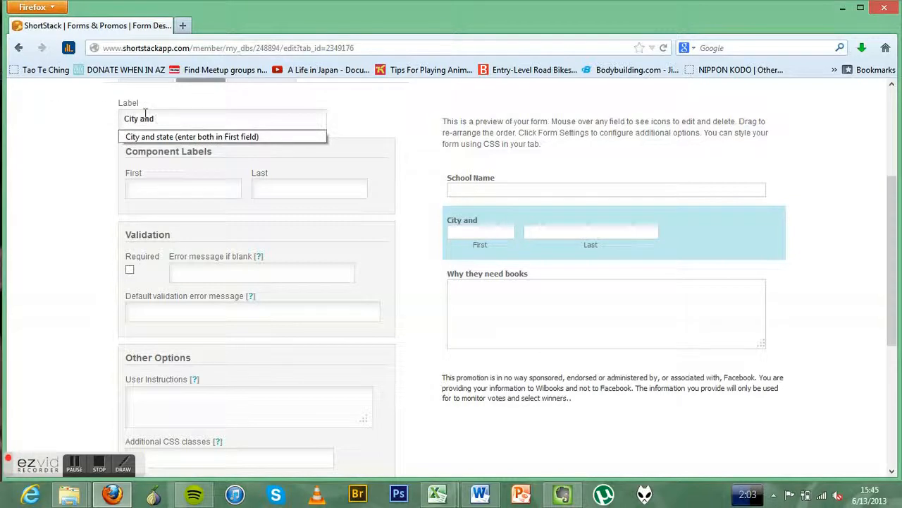
{"action": "left_click", "coordinate": [185, 137]}
{"action": "scroll", "coordinate": [758, 250], "scroll_direction": "up", "scroll_amount": 4}
{"action": "left_click", "coordinate": [758, 250]}
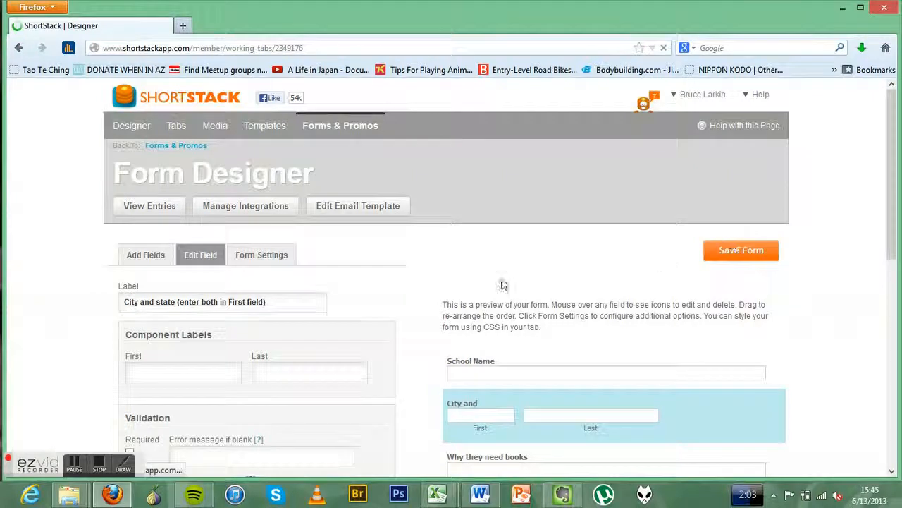
Restrict the visibility of the Promotion widget to admins
{"action": "scroll", "coordinate": [377, 237], "scroll_direction": "down", "scroll_amount": 5}
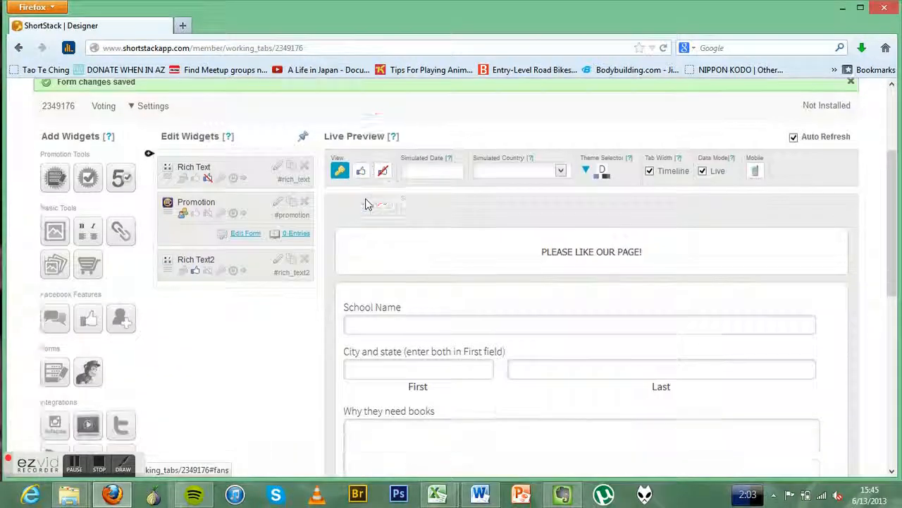
{"action": "scroll", "coordinate": [365, 204], "scroll_direction": "up", "scroll_amount": 1}
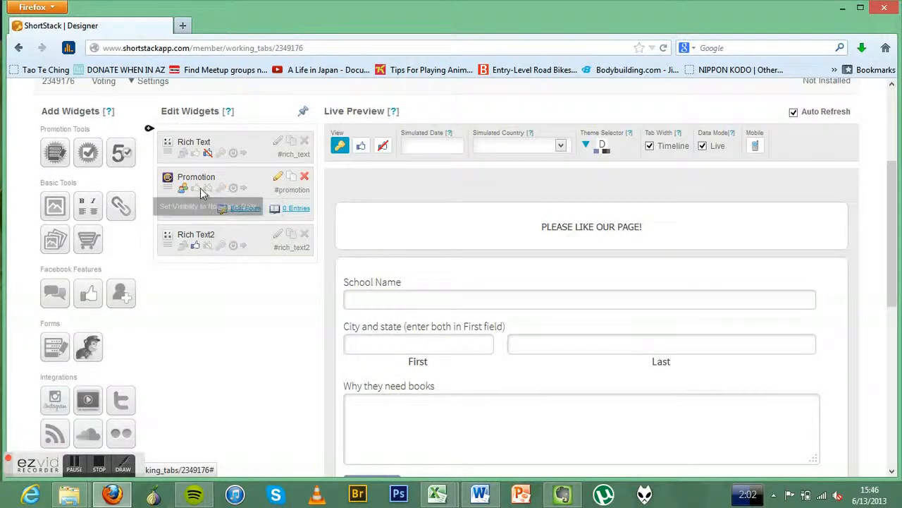
{"action": "left_click", "coordinate": [220, 192]}
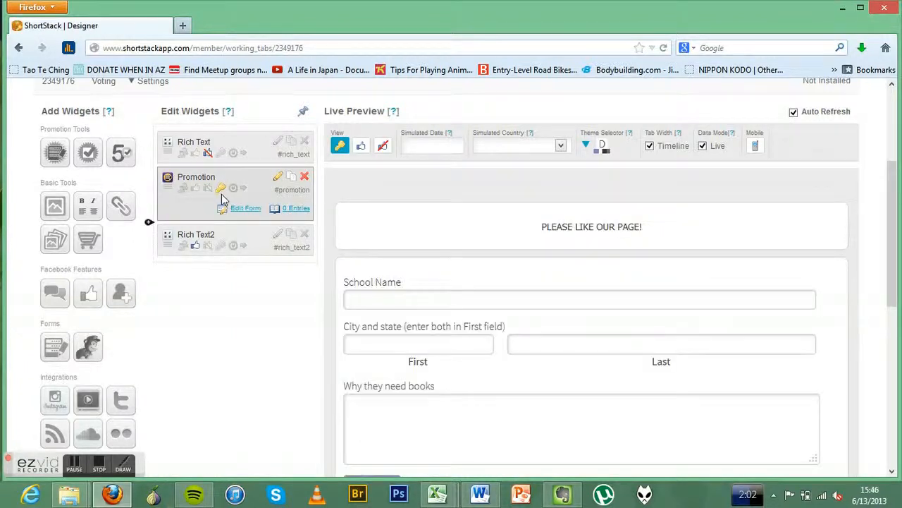
Examine the entry form in the live preview together with the preview's view and data mode options
{"action": "scroll", "coordinate": [492, 211], "scroll_direction": "down", "scroll_amount": 2}
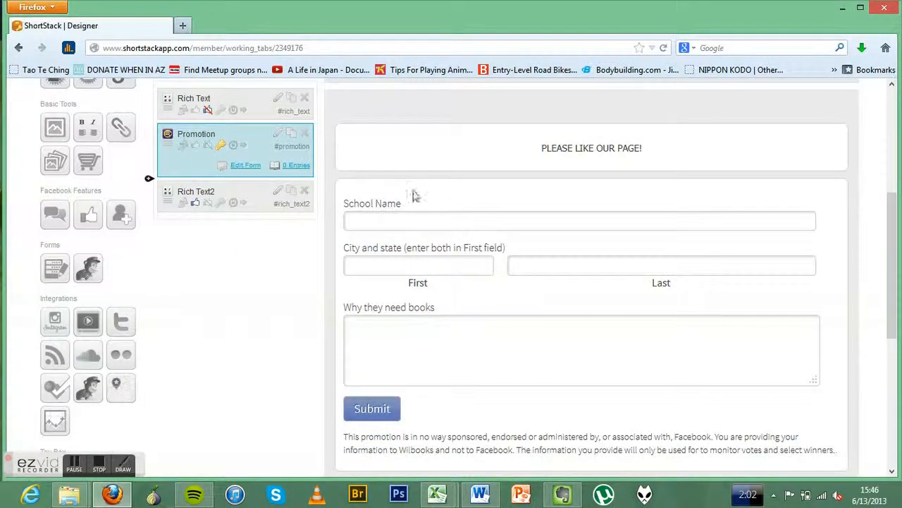
{"action": "scroll", "coordinate": [493, 201], "scroll_direction": "up", "scroll_amount": 1}
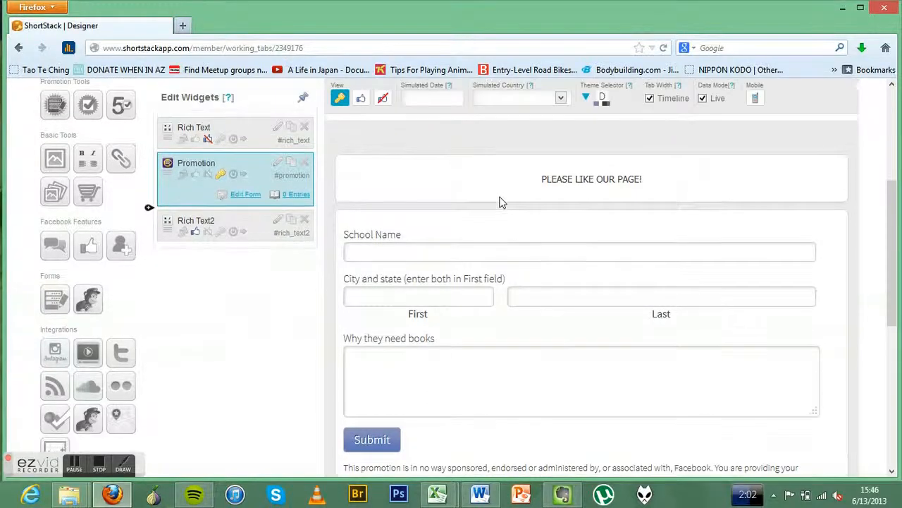
{"action": "scroll", "coordinate": [499, 203], "scroll_direction": "up", "scroll_amount": 2}
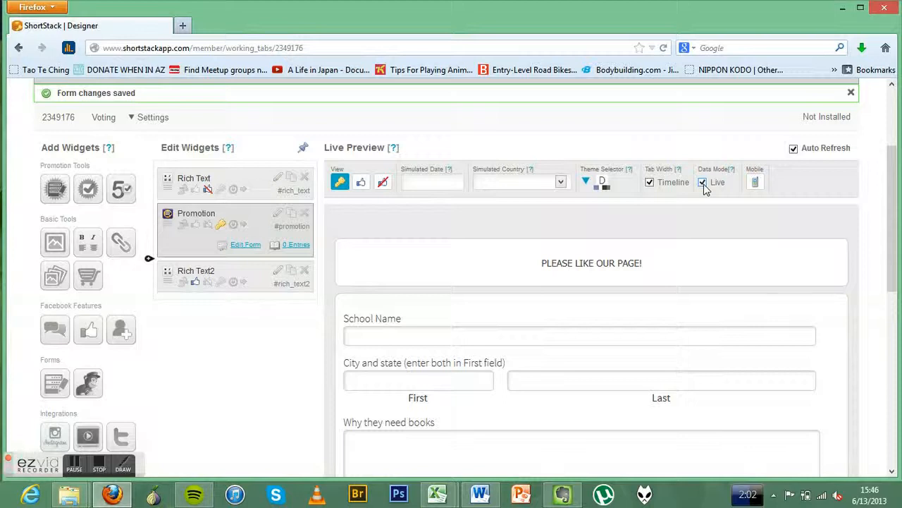
{"action": "scroll", "coordinate": [705, 187], "scroll_direction": "down", "scroll_amount": 2}
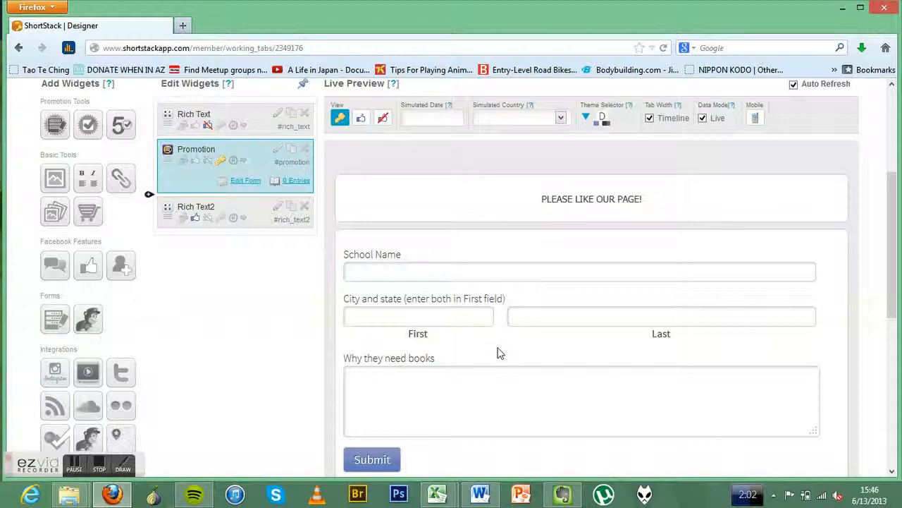
{"action": "scroll", "coordinate": [499, 353], "scroll_direction": "up", "scroll_amount": 4}
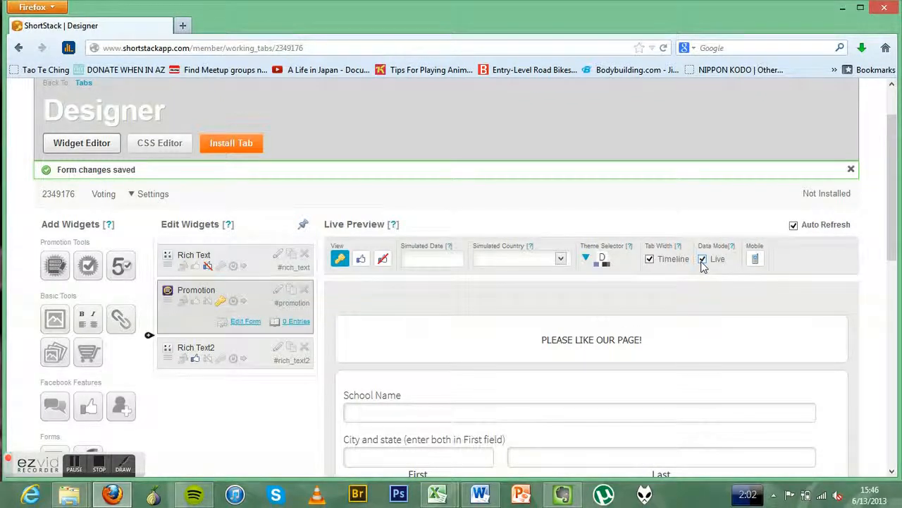
{"action": "scroll", "coordinate": [681, 263], "scroll_direction": "down", "scroll_amount": 4}
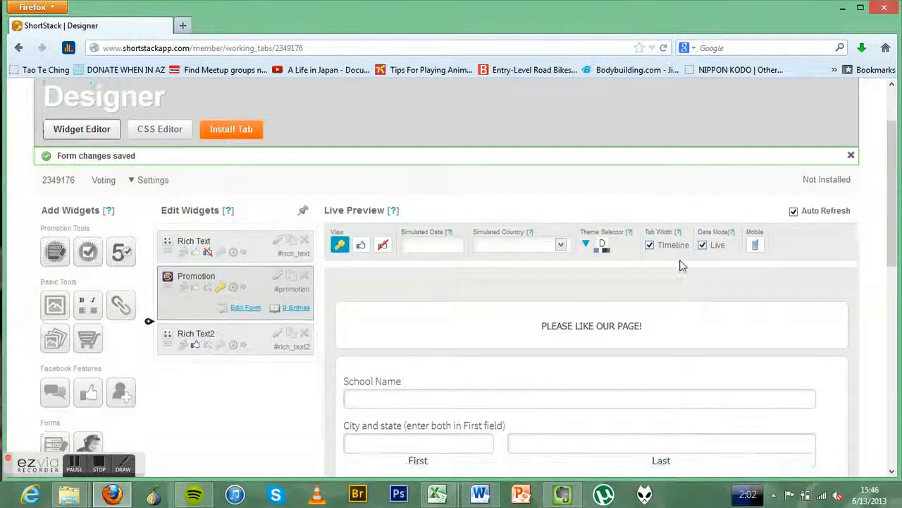
{"action": "scroll", "coordinate": [268, 276], "scroll_direction": "up", "scroll_amount": 2}
{"action": "scroll", "coordinate": [535, 293], "scroll_direction": "down", "scroll_amount": 2}
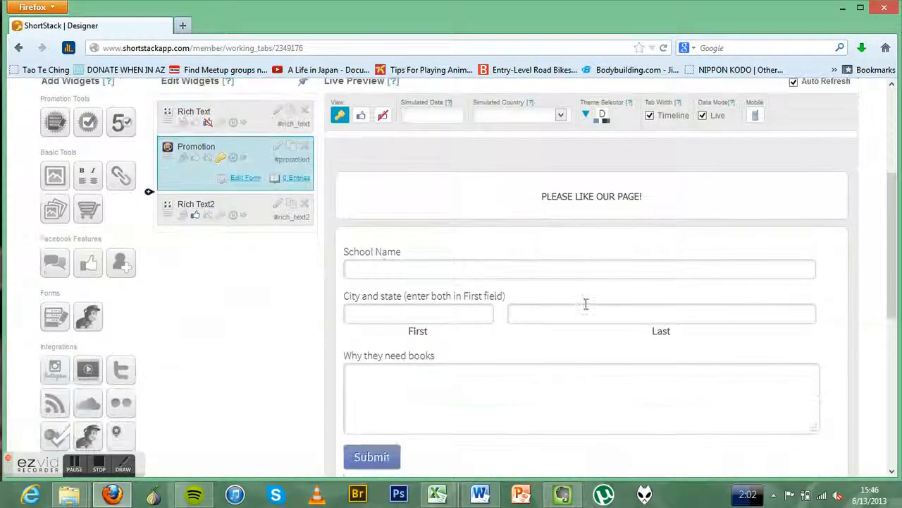
Add a Voting widget below the Promotion widget and link it to the Voting Test form database
{"action": "scroll", "coordinate": [375, 366], "scroll_direction": "up", "scroll_amount": 1}
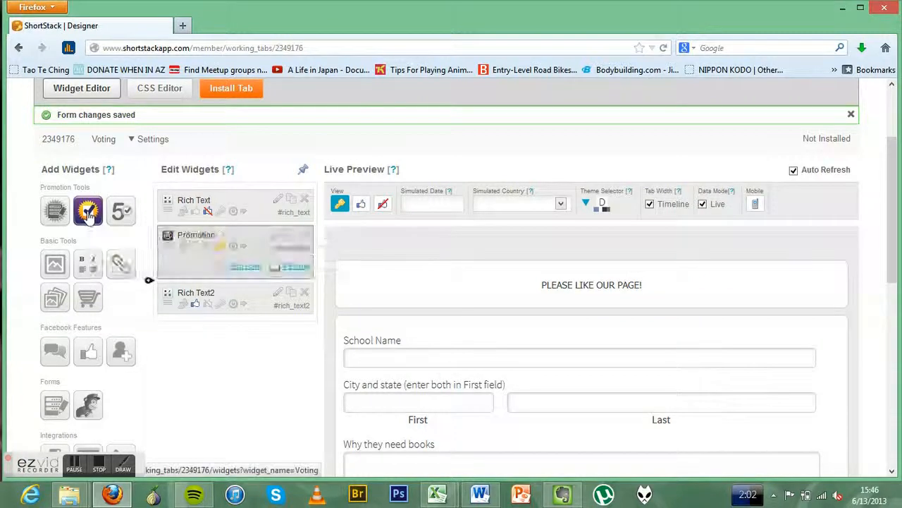
{"action": "left_click_drag", "start_coordinate": [88, 217], "coordinate": [255, 303]}
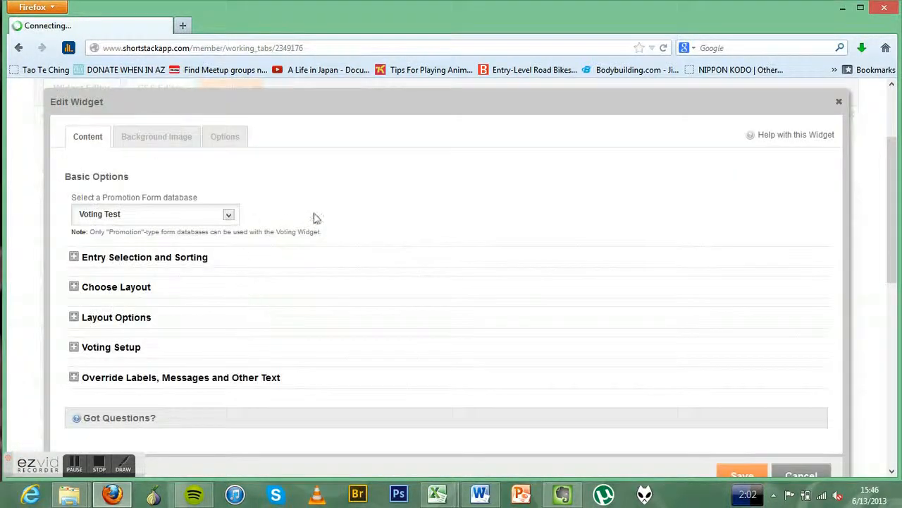
{"action": "left_click", "coordinate": [146, 215]}
{"action": "left_click", "coordinate": [146, 215]}
{"action": "left_click", "coordinate": [145, 215]}
{"action": "left_click", "coordinate": [146, 215]}
{"action": "left_click", "coordinate": [134, 220]}
{"action": "left_click", "coordinate": [119, 237]}
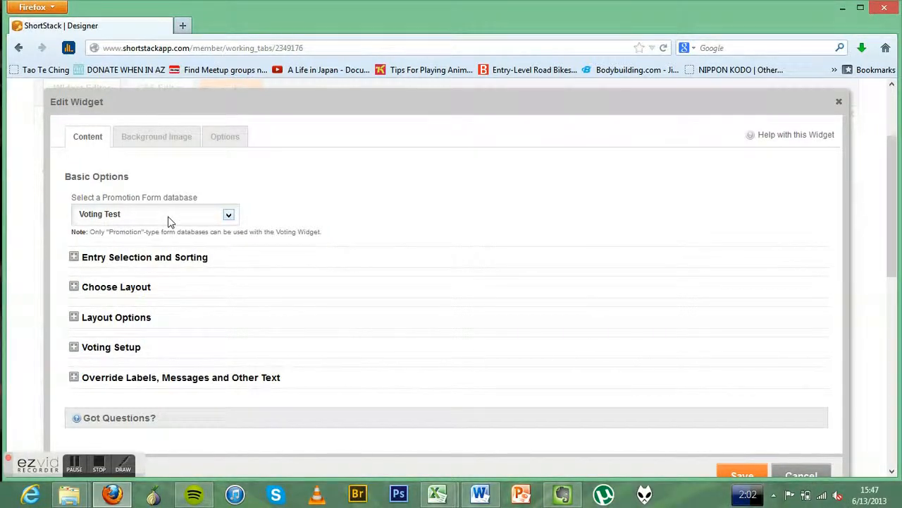
Review the Voting widget's entry selection, sort order and entries-per-page settings
{"action": "scroll", "coordinate": [170, 221], "scroll_direction": "down", "scroll_amount": 2}
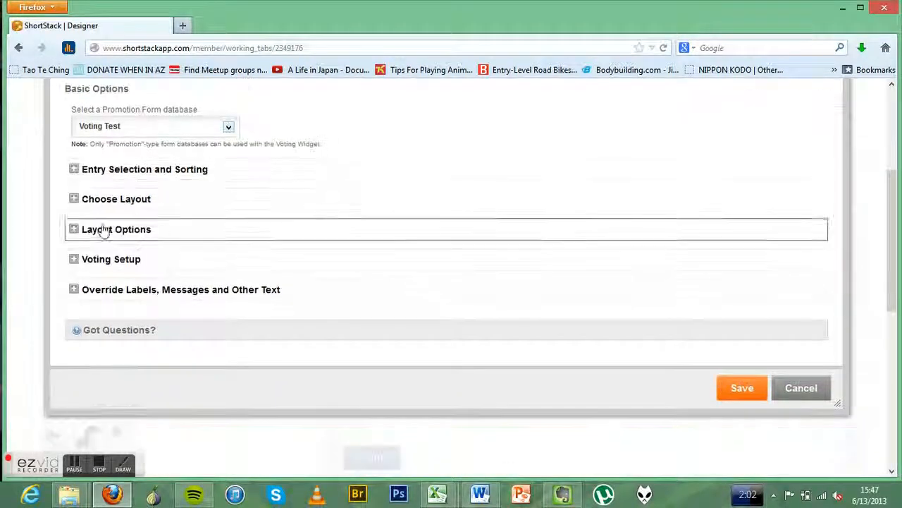
{"action": "left_click", "coordinate": [74, 172]}
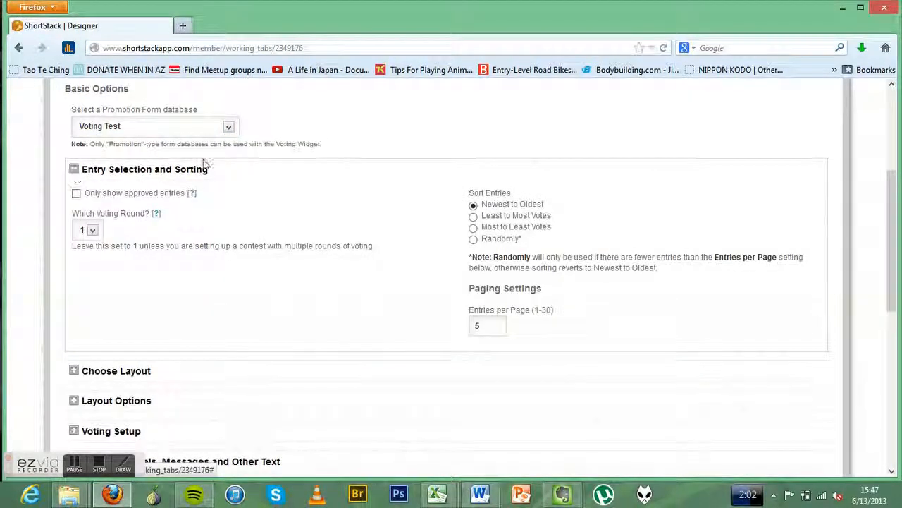
{"action": "scroll", "coordinate": [198, 168], "scroll_direction": "down", "scroll_amount": 2}
{"action": "scroll", "coordinate": [392, 191], "scroll_direction": "up", "scroll_amount": 1}
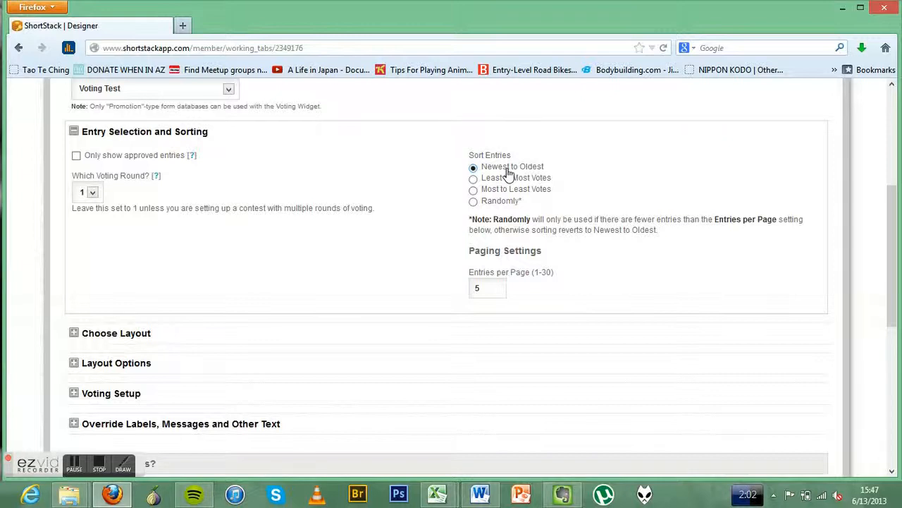
{"action": "scroll", "coordinate": [509, 173], "scroll_direction": "down", "scroll_amount": 1}
{"action": "left_click", "coordinate": [492, 256]}
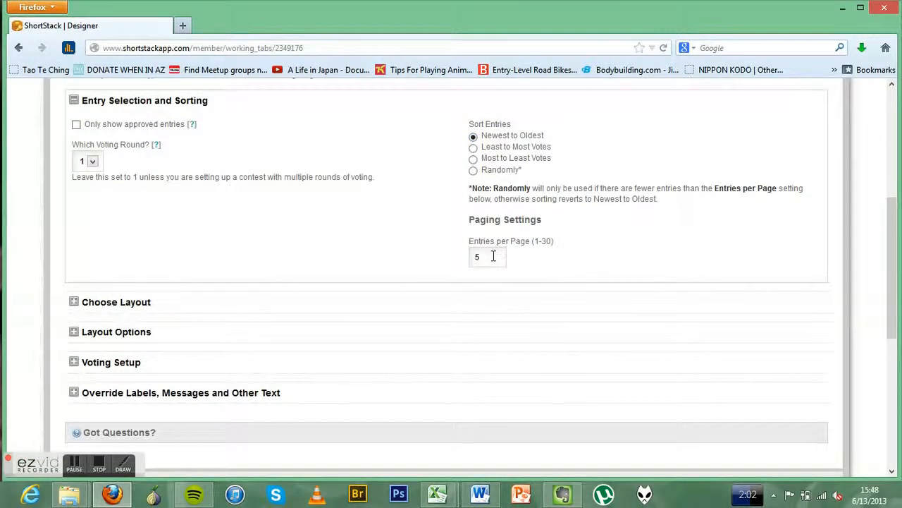
{"action": "left_click", "coordinate": [534, 247]}
Choose the entry layout tiled three across with a smaller thumbnail that can be zoomed
{"action": "left_click", "coordinate": [97, 302]}
{"action": "scroll", "coordinate": [195, 213], "scroll_direction": "down", "scroll_amount": 4}
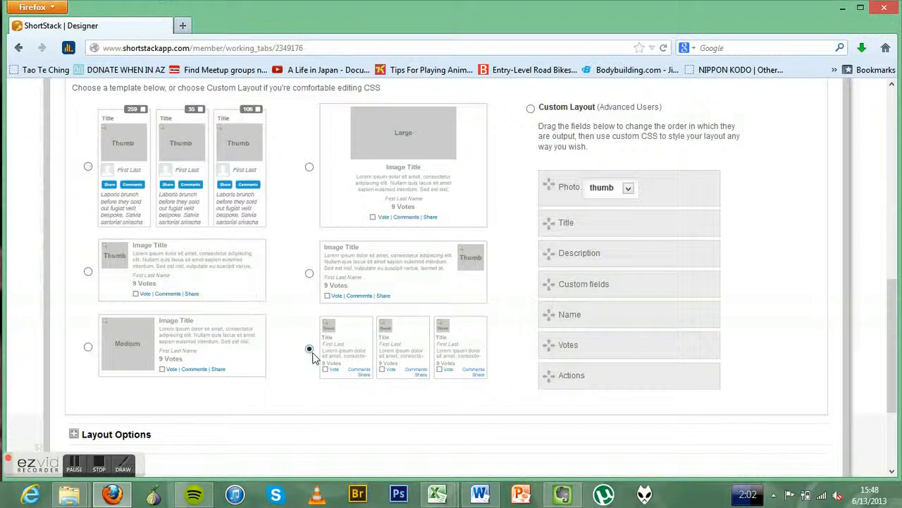
{"action": "scroll", "coordinate": [358, 346], "scroll_direction": "down", "scroll_amount": 2}
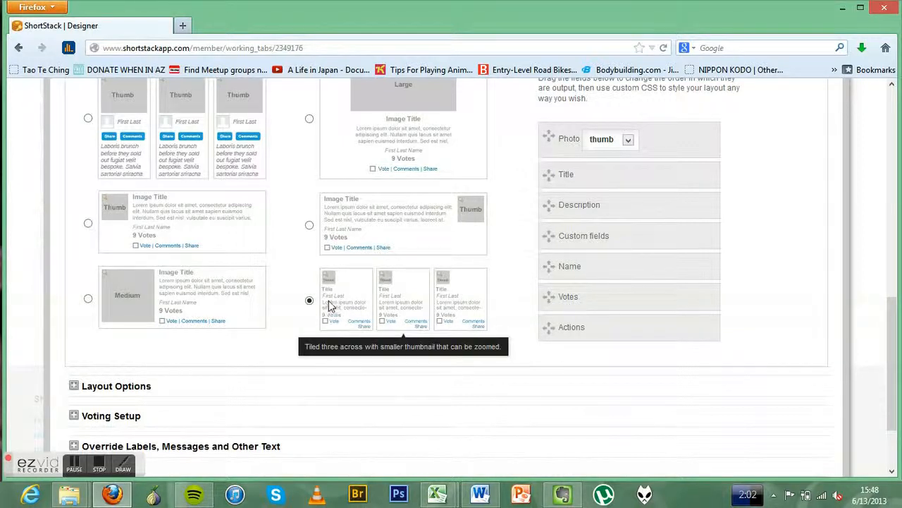
{"action": "scroll", "coordinate": [350, 318], "scroll_direction": "down", "scroll_amount": 3}
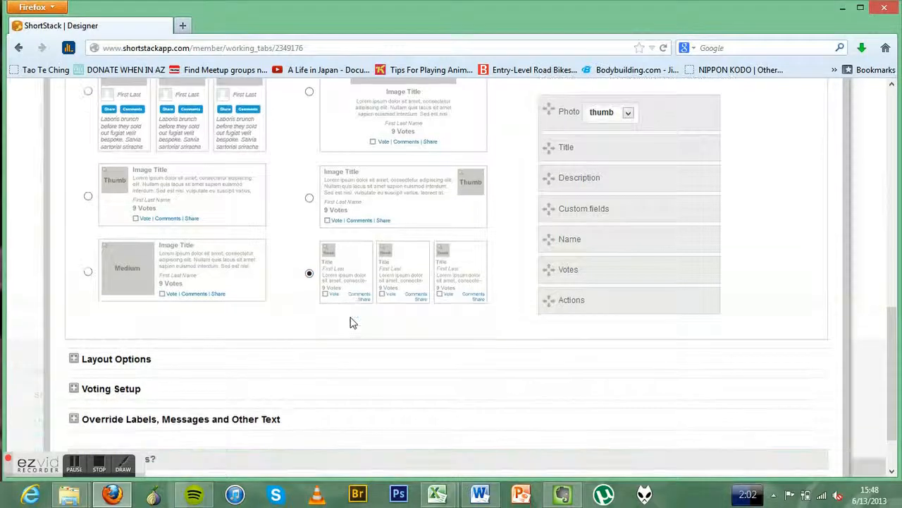
Expand the Layout Options and Voting Setup settings of the Voting widget to review the display and vote restriction options
{"action": "left_click", "coordinate": [74, 294]}
{"action": "scroll", "coordinate": [115, 252], "scroll_direction": "down", "scroll_amount": 5}
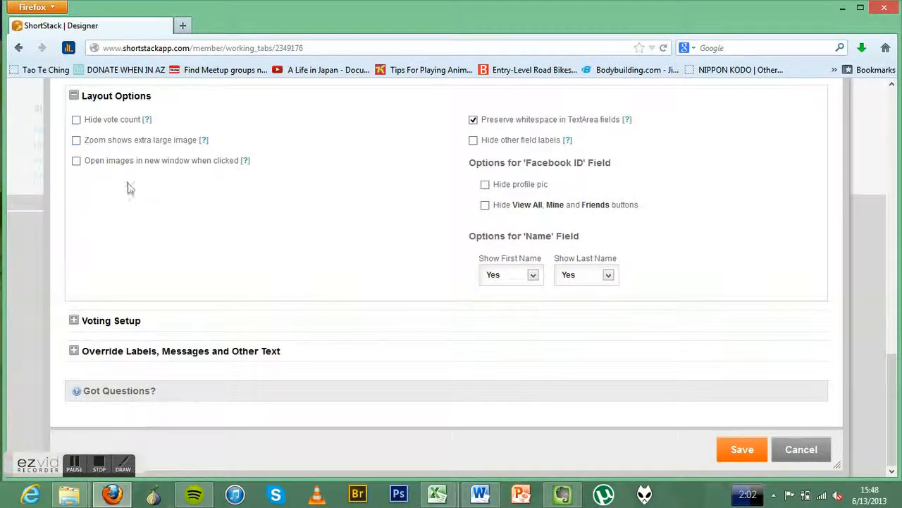
{"action": "left_click", "coordinate": [73, 320]}
{"action": "scroll", "coordinate": [186, 208], "scroll_direction": "down", "scroll_amount": 5}
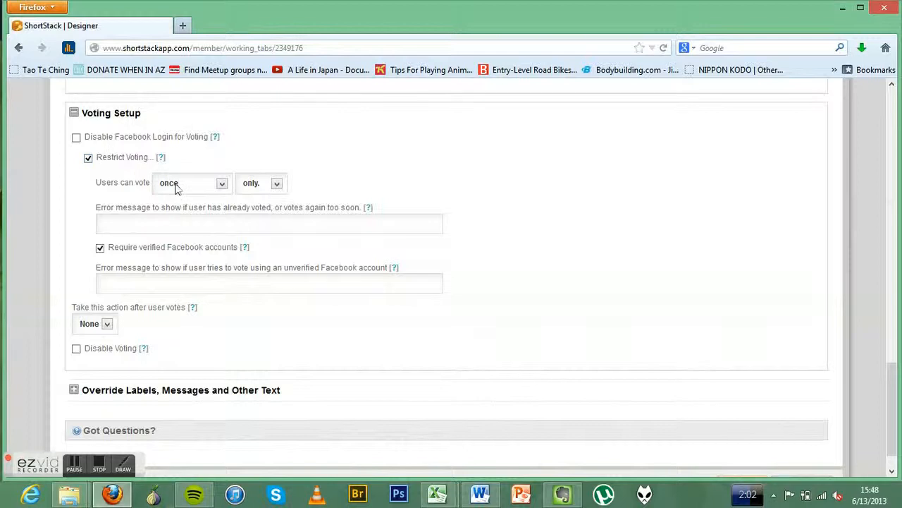
Restrict voting to once only and turn off the requirement for verified Facebook accounts
{"action": "left_click", "coordinate": [219, 186]}
{"action": "left_click", "coordinate": [211, 209]}
{"action": "left_click", "coordinate": [221, 184]}
{"action": "left_click", "coordinate": [214, 200]}
{"action": "left_click", "coordinate": [259, 183]}
{"action": "left_click", "coordinate": [255, 212]}
{"action": "left_click", "coordinate": [272, 183]}
{"action": "left_click", "coordinate": [266, 201]}
{"action": "scroll", "coordinate": [158, 254], "scroll_direction": "down", "scroll_amount": 1}
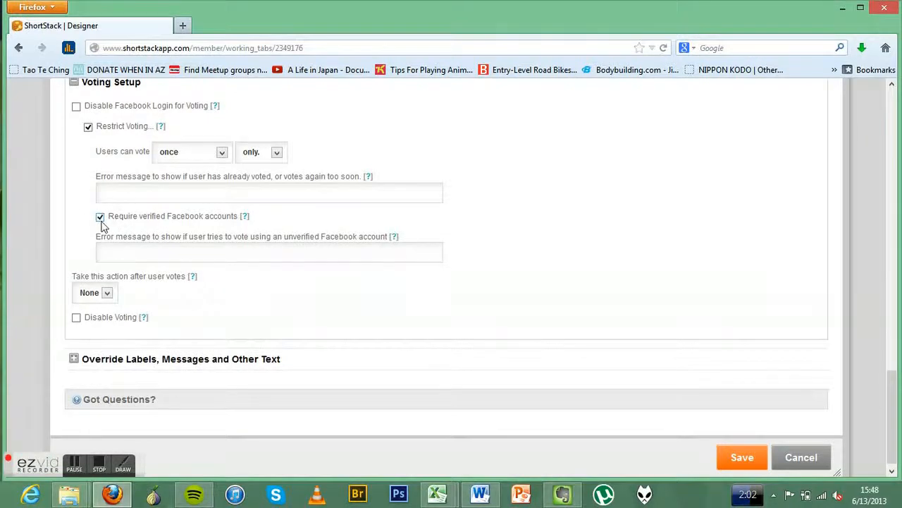
{"action": "left_click", "coordinate": [101, 218]}
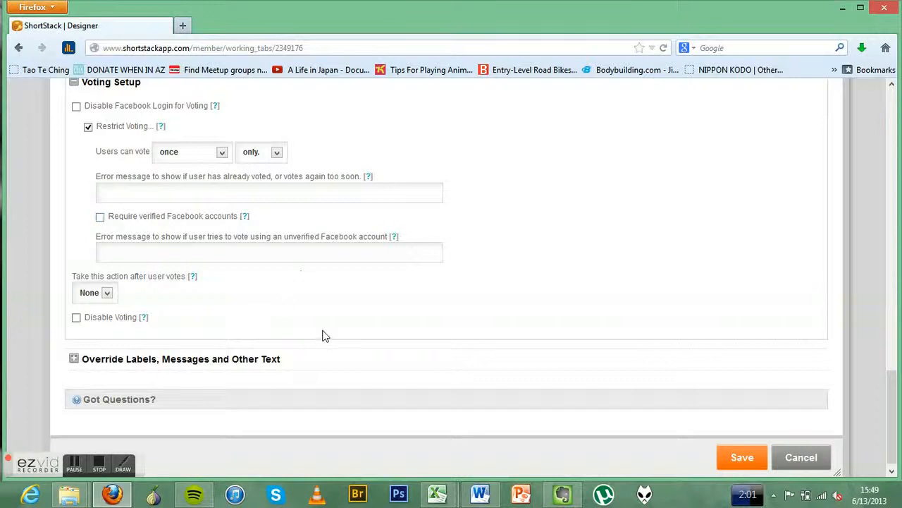
Keep the after-vote action at None and save the Voting widget's settings
{"action": "scroll", "coordinate": [282, 317], "scroll_direction": "down", "scroll_amount": 1}
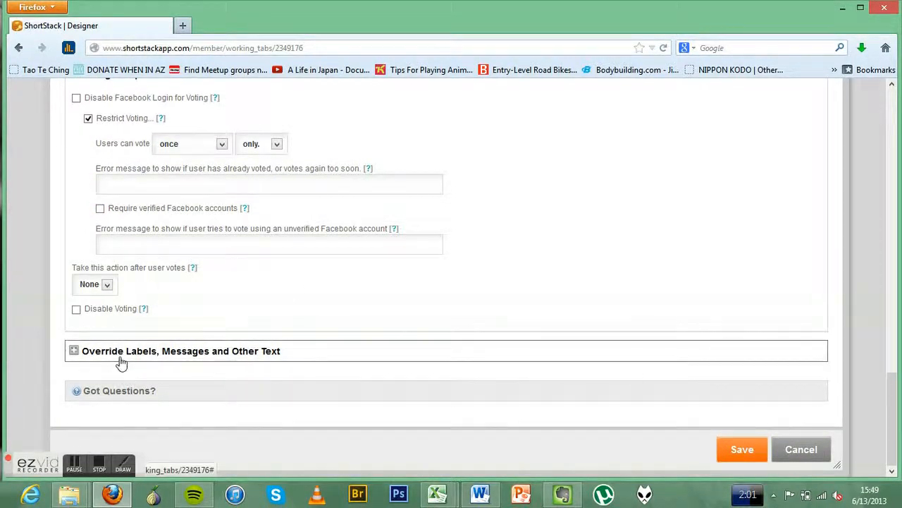
{"action": "left_click", "coordinate": [106, 286]}
{"action": "left_click", "coordinate": [104, 301]}
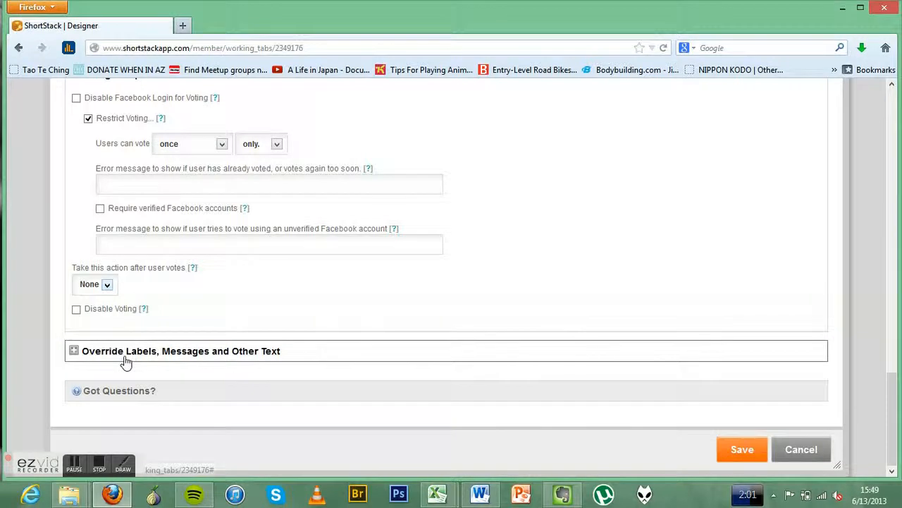
{"action": "left_click", "coordinate": [125, 359]}
{"action": "left_click", "coordinate": [125, 359]}
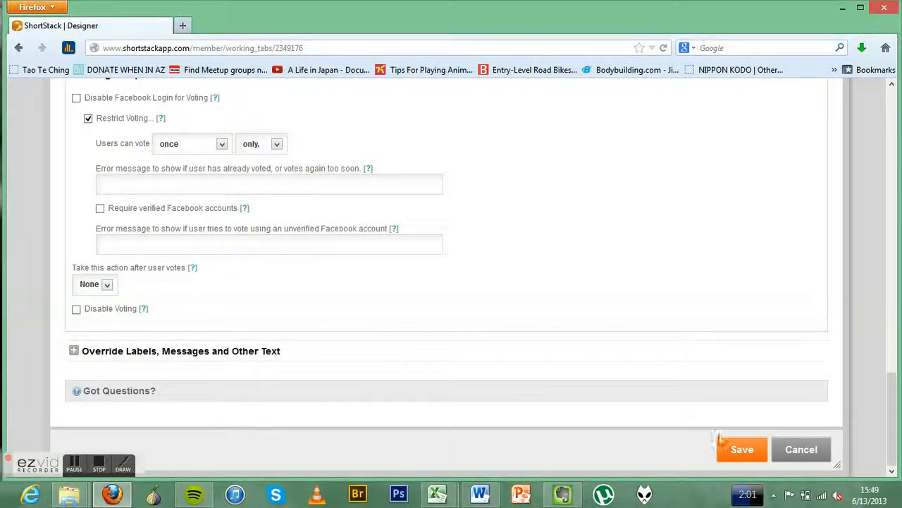
{"action": "left_click", "coordinate": [732, 448]}
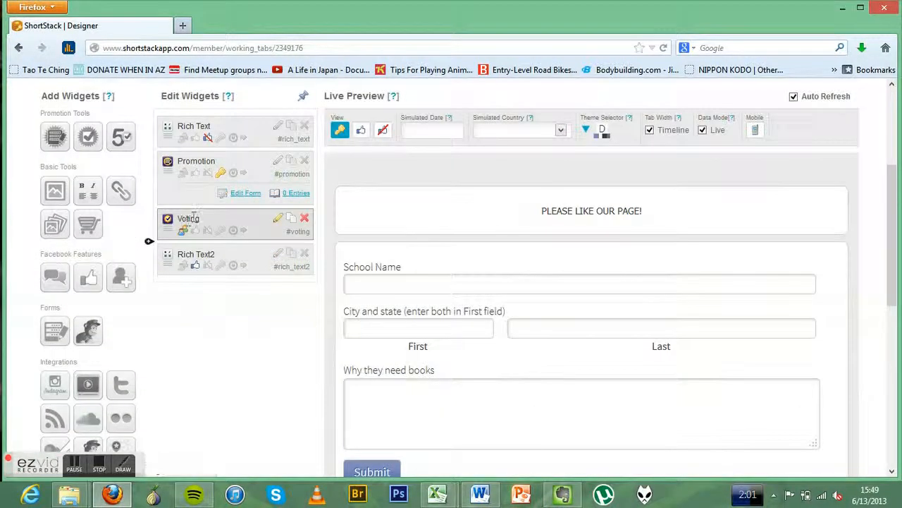
Make the Voting widget visible to fans only and move the Rich Text2 widget directly above the Promotion widget
{"action": "scroll", "coordinate": [208, 246], "scroll_direction": "down", "scroll_amount": 8}
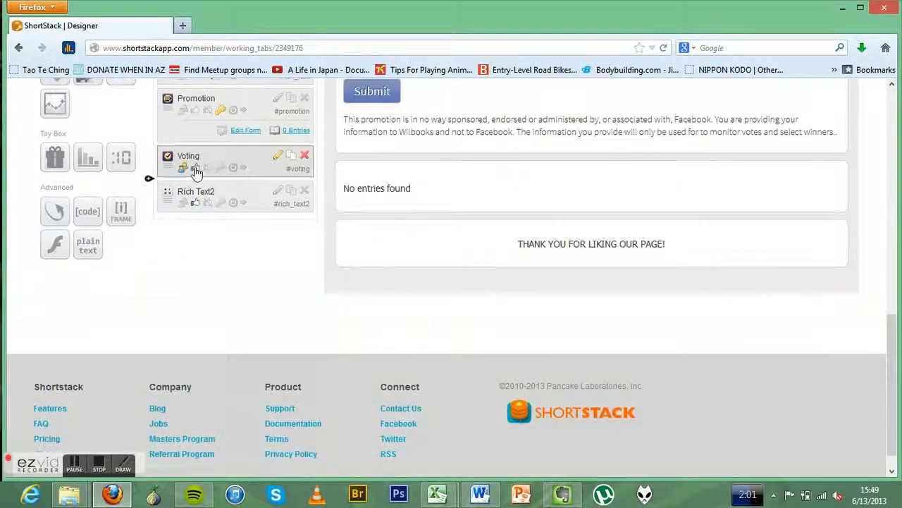
{"action": "left_click", "coordinate": [195, 169]}
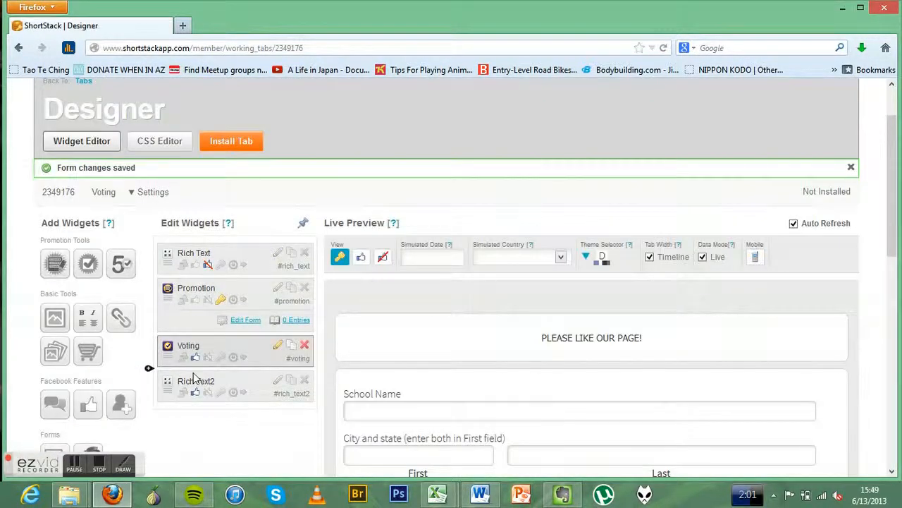
{"action": "left_click_drag", "start_coordinate": [166, 382], "coordinate": [163, 302]}
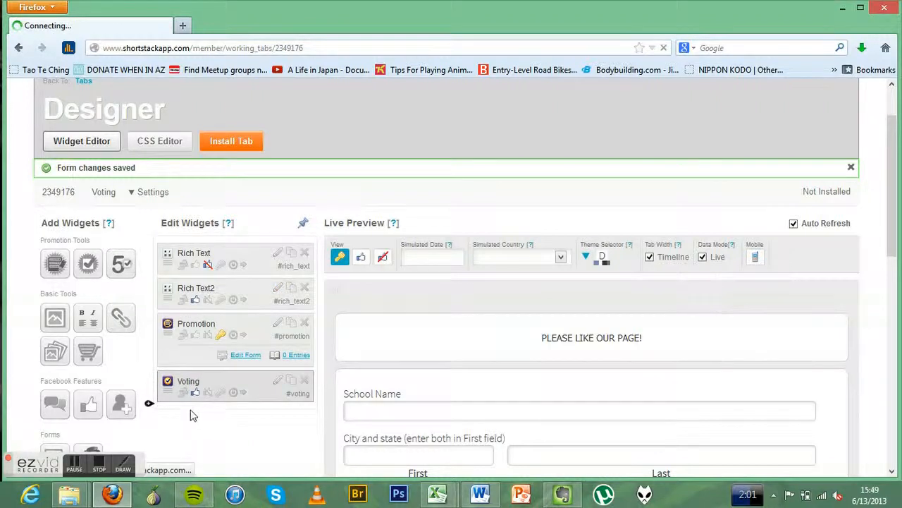
Review the new widget order in the live preview and display the tab as a fan would see it
{"action": "scroll", "coordinate": [290, 295], "scroll_direction": "down", "scroll_amount": 3}
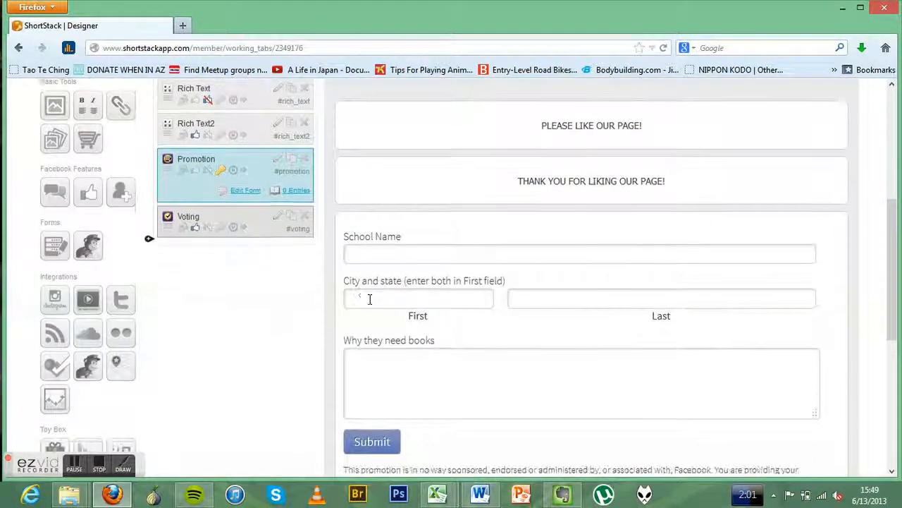
{"action": "scroll", "coordinate": [368, 296], "scroll_direction": "up", "scroll_amount": 2}
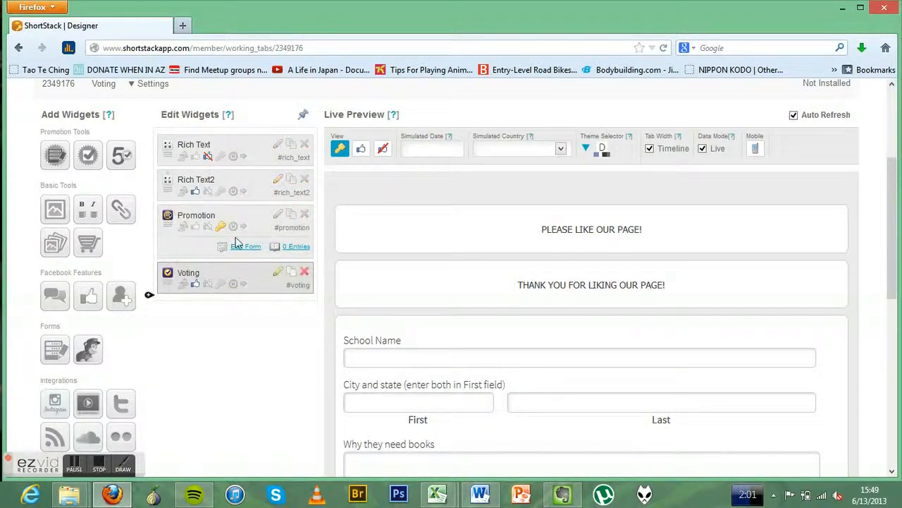
{"action": "scroll", "coordinate": [593, 349], "scroll_direction": "down", "scroll_amount": 2}
{"action": "scroll", "coordinate": [576, 327], "scroll_direction": "down", "scroll_amount": 2}
{"action": "scroll", "coordinate": [548, 197], "scroll_direction": "up", "scroll_amount": 4}
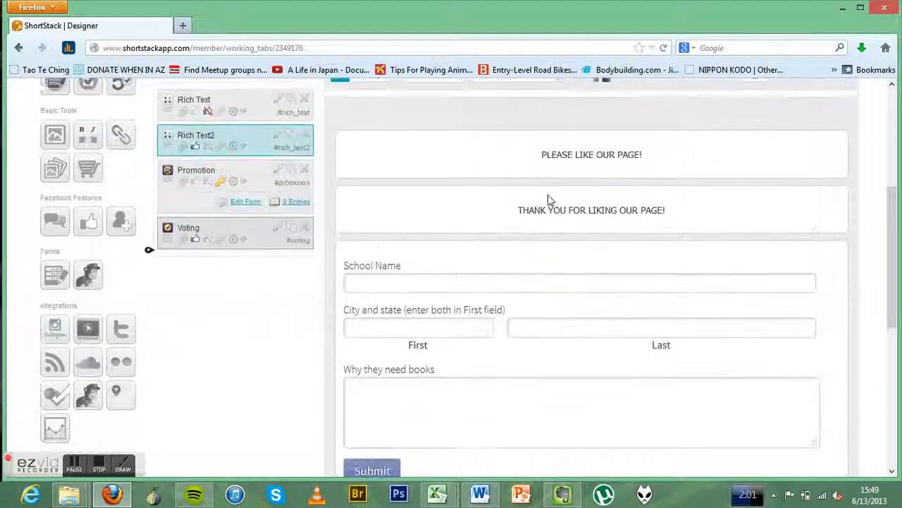
{"action": "left_click", "coordinate": [360, 124]}
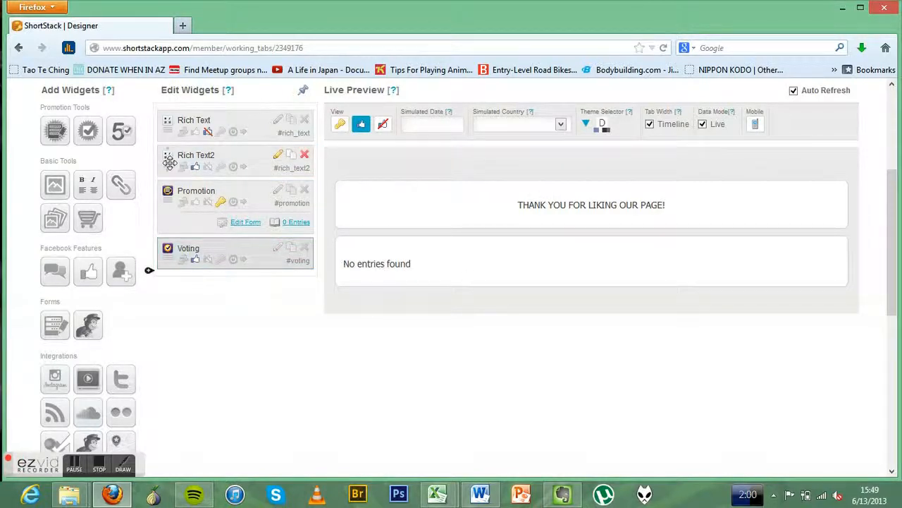
Try the Rich Text2 widget below the Voting widget, and return it to its place above the Promotion widget
{"action": "left_click_drag", "start_coordinate": [169, 162], "coordinate": [169, 254]}
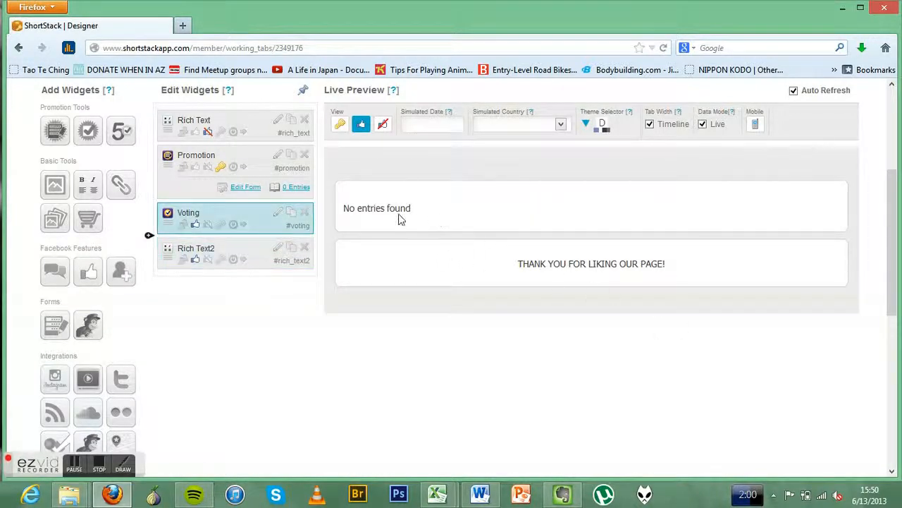
{"action": "left_click_drag", "start_coordinate": [168, 251], "coordinate": [173, 159]}
Switch the live preview back to the admin view and bring up the entry form
{"action": "scroll", "coordinate": [233, 225], "scroll_direction": "down", "scroll_amount": 3}
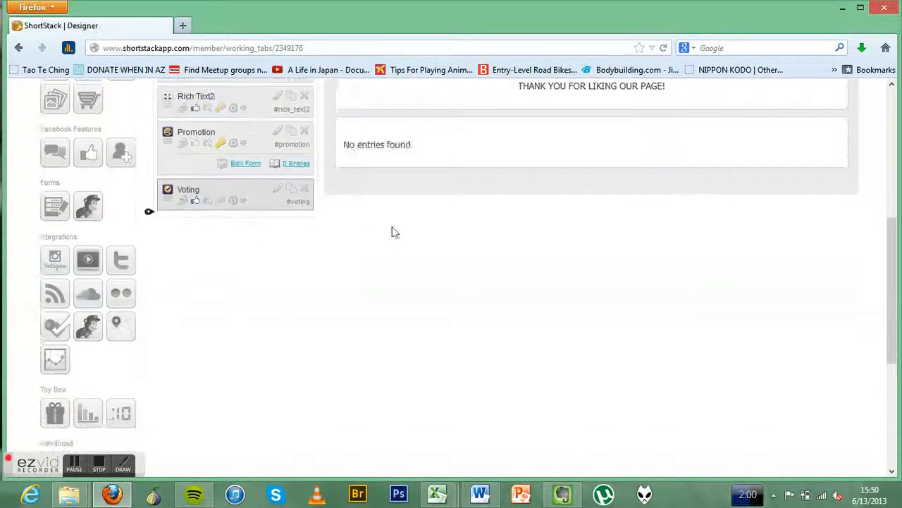
{"action": "scroll", "coordinate": [395, 232], "scroll_direction": "up", "scroll_amount": 4}
{"action": "left_click", "coordinate": [341, 291]}
{"action": "scroll", "coordinate": [418, 208], "scroll_direction": "down", "scroll_amount": 1}
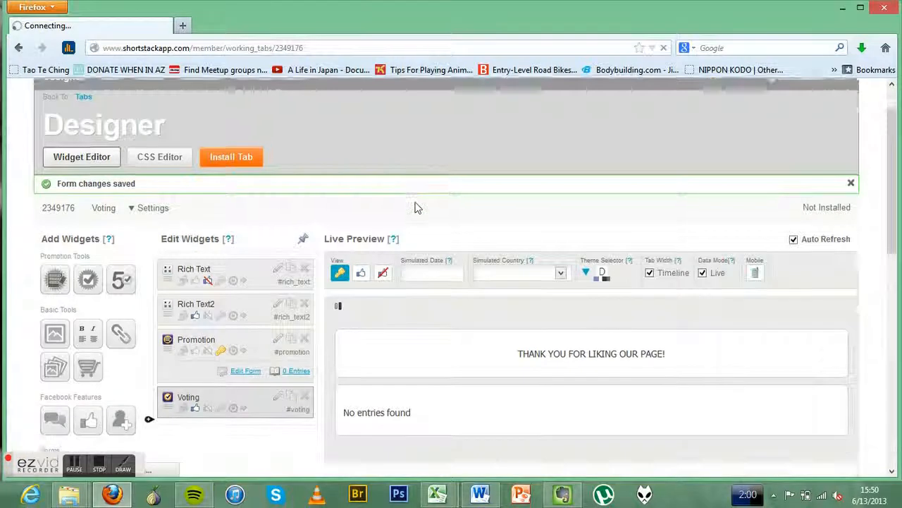
{"action": "scroll", "coordinate": [434, 264], "scroll_direction": "down", "scroll_amount": 3}
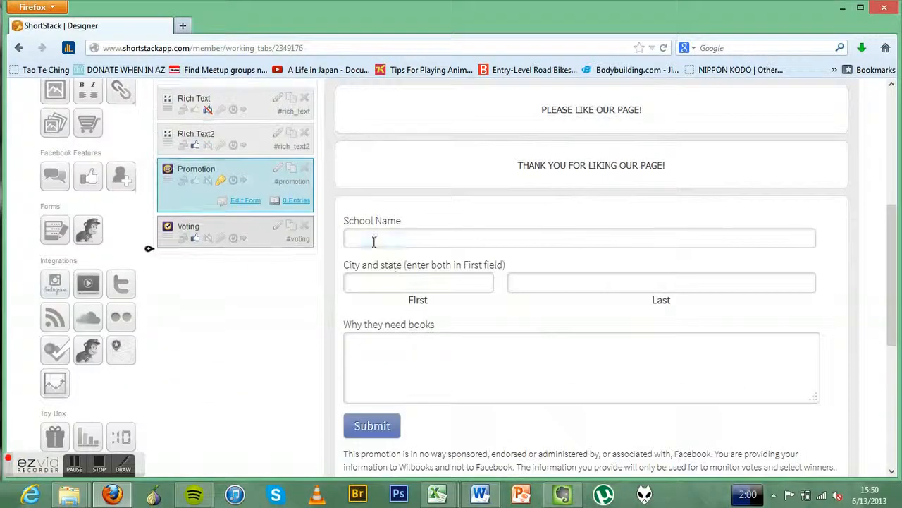
Fill in the entry form with school name Chester Elementary, city and state West Chester, PA, and reason "Needs books for a library."
{"action": "left_click", "coordinate": [375, 241]}
{"action": "type", "text": "Chester Elementary"}
{"action": "key", "text": "Tab"}
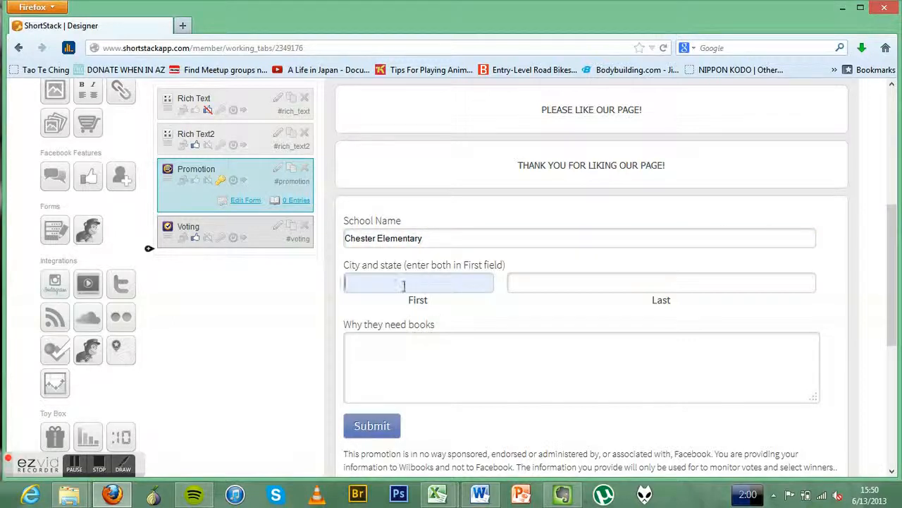
{"action": "type", "text": "Wes"}
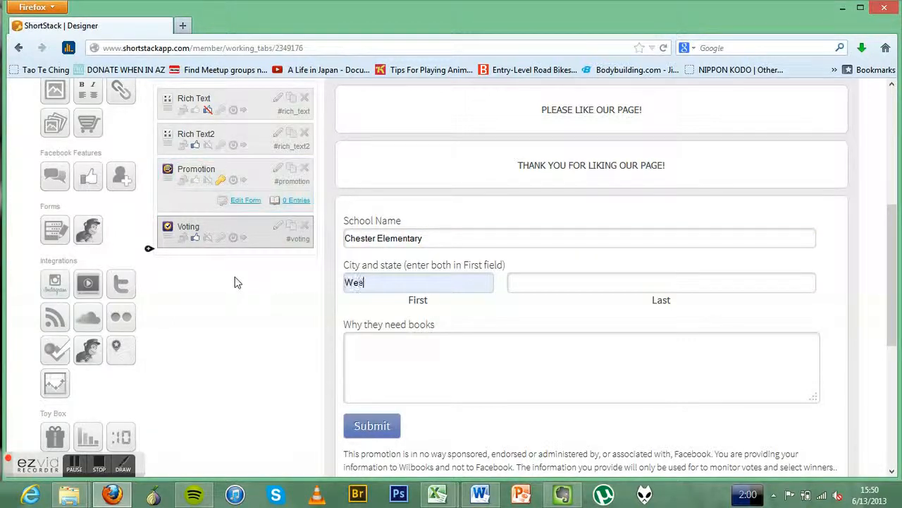
{"action": "type", "text": "t Chester, PA"}
{"action": "key", "text": "Tab"}
{"action": "key", "text": "Tab"}
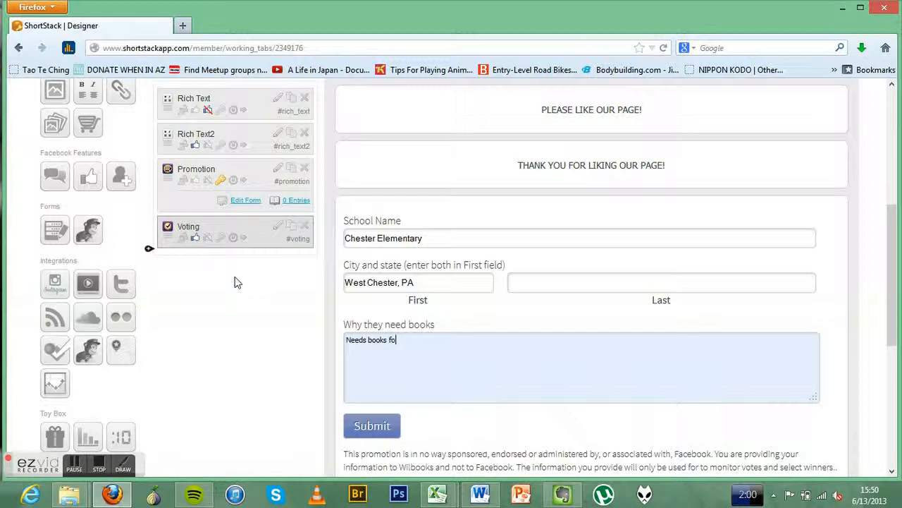
Submit the test entry and decline sharing it on the Facebook wall
{"action": "scroll", "coordinate": [246, 286], "scroll_direction": "down", "scroll_amount": 5}
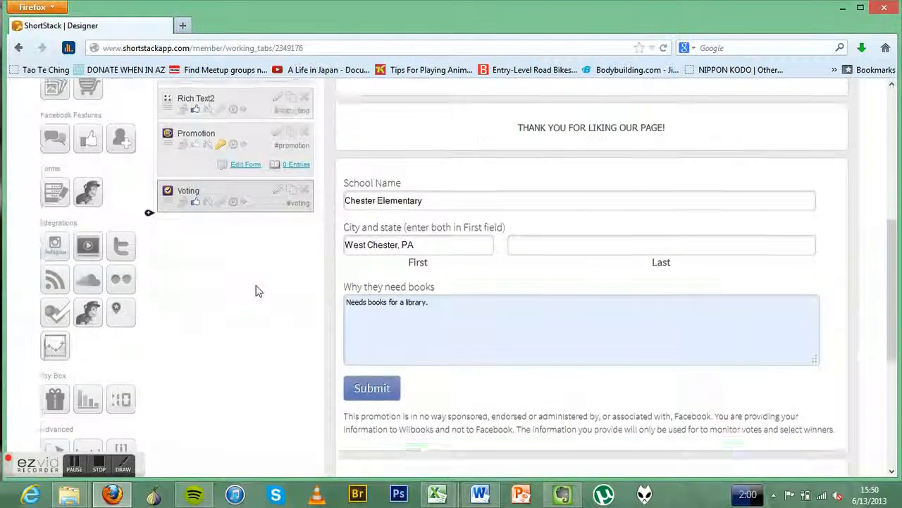
{"action": "left_click", "coordinate": [389, 208]}
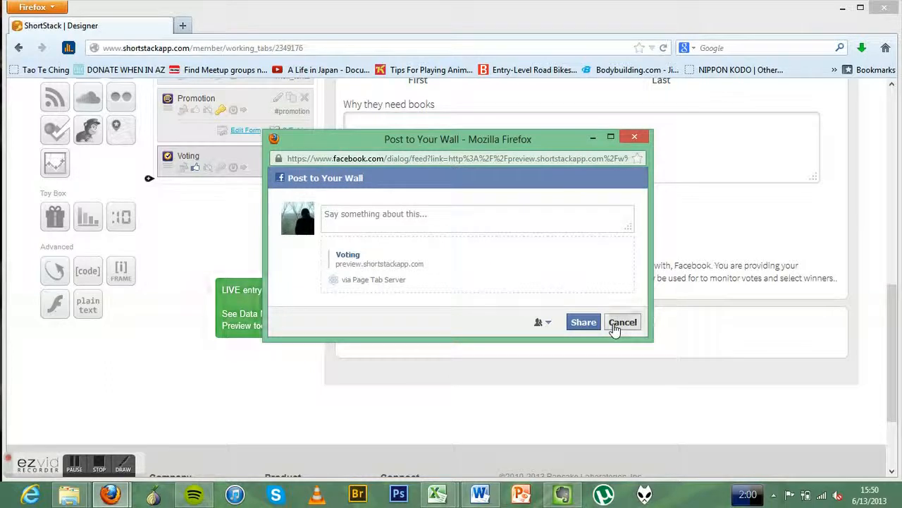
{"action": "left_click", "coordinate": [626, 327]}
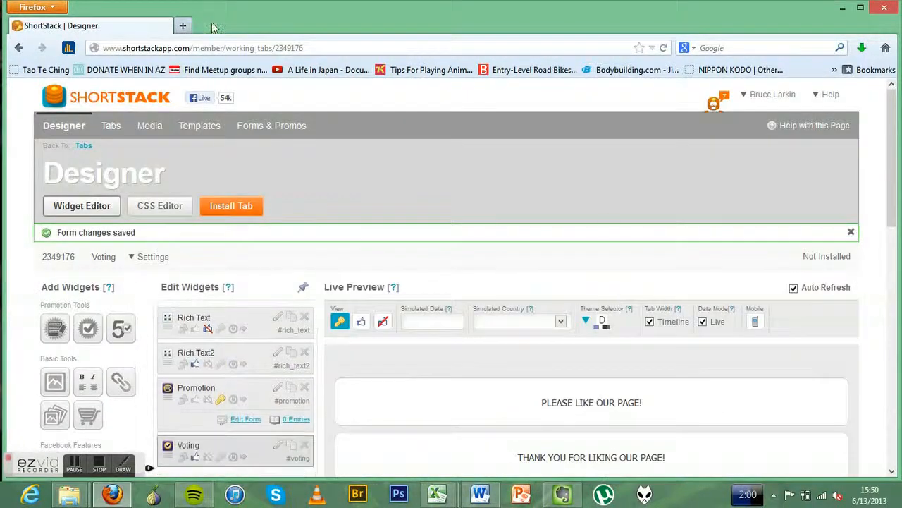
Reload the designer page and check how the submitted school entry is shown in the Voting widget
{"action": "left_click", "coordinate": [663, 49]}
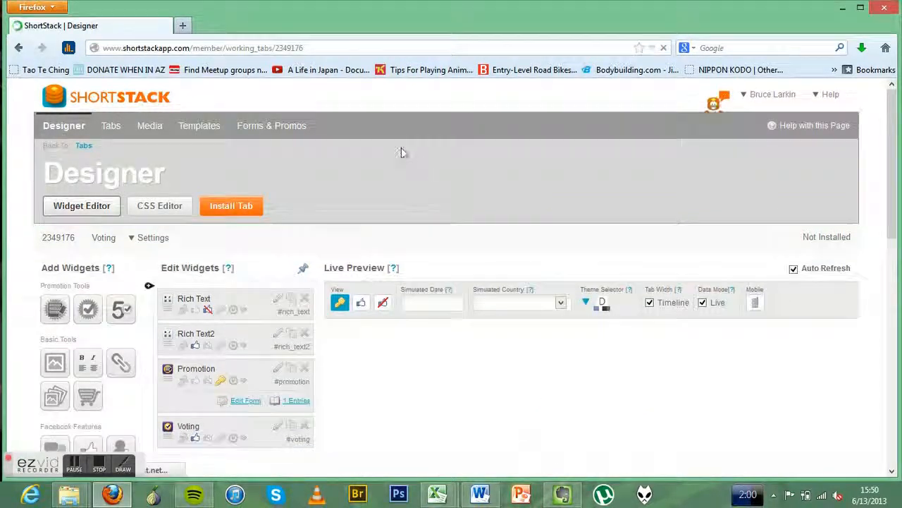
{"action": "scroll", "coordinate": [310, 105], "scroll_direction": "down", "scroll_amount": 7}
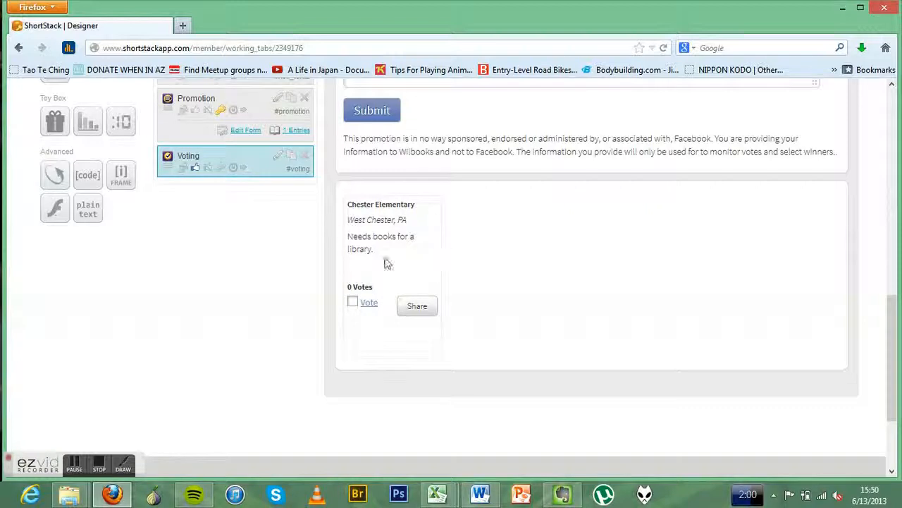
{"action": "left_click", "coordinate": [415, 306]}
{"action": "scroll", "coordinate": [412, 299], "scroll_direction": "down", "scroll_amount": 10}
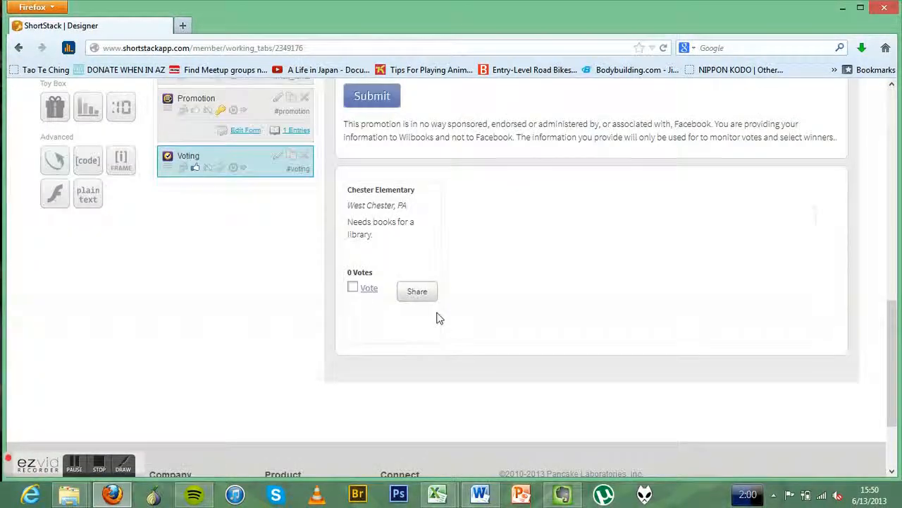
{"action": "scroll", "coordinate": [437, 315], "scroll_direction": "up", "scroll_amount": 6}
{"action": "scroll", "coordinate": [437, 314], "scroll_direction": "up", "scroll_amount": 5}
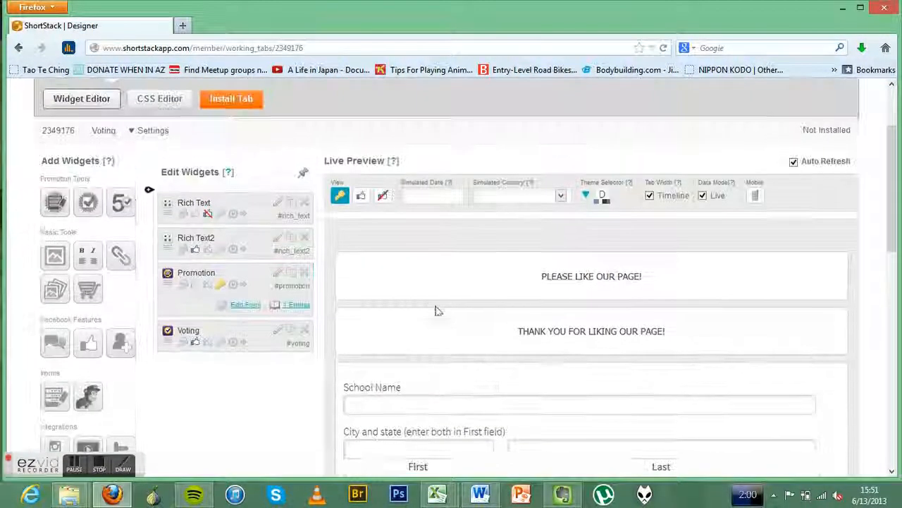
{"action": "scroll", "coordinate": [436, 312], "scroll_direction": "down", "scroll_amount": 3}
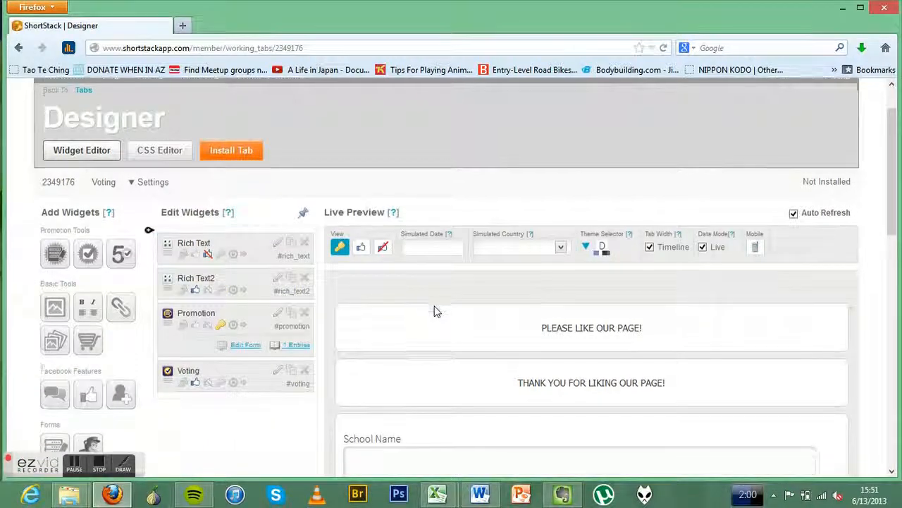
{"action": "scroll", "coordinate": [437, 313], "scroll_direction": "up", "scroll_amount": 3}
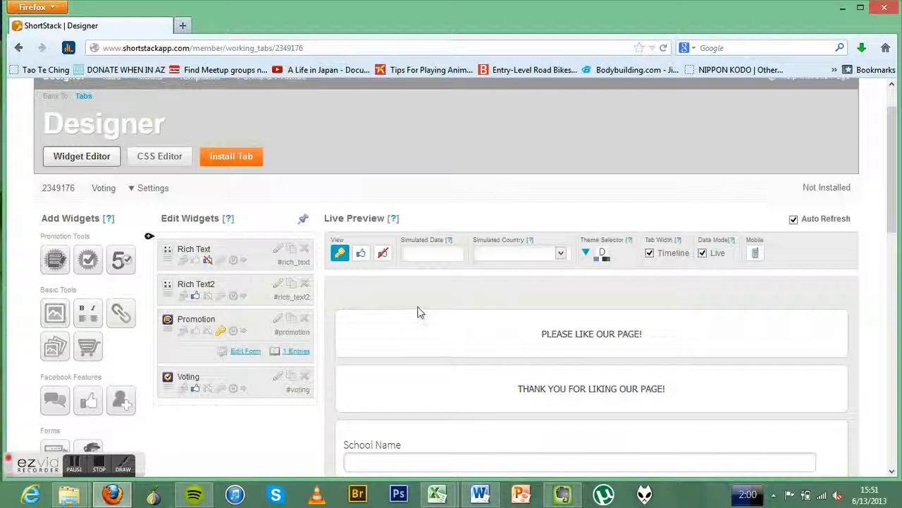
{"action": "scroll", "coordinate": [419, 313], "scroll_direction": "down", "scroll_amount": 5}
{"action": "scroll", "coordinate": [417, 308], "scroll_direction": "up", "scroll_amount": 6}
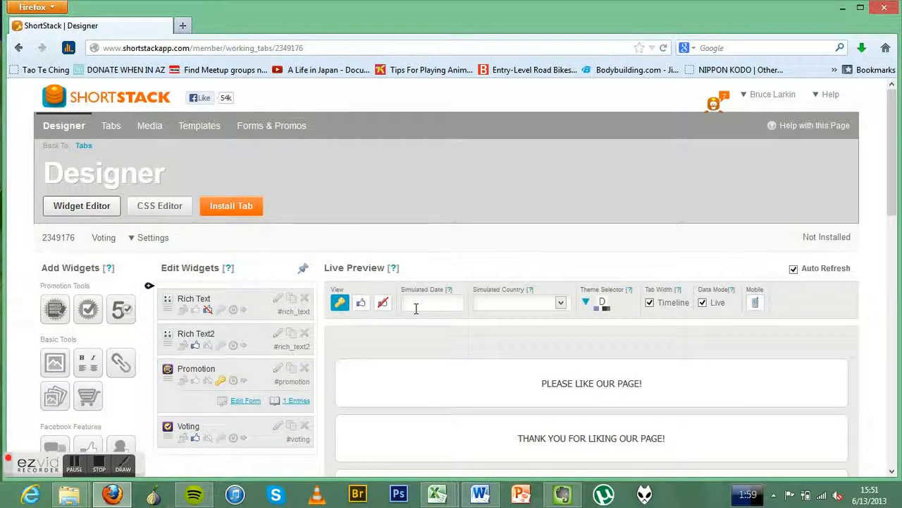
{"action": "scroll", "coordinate": [416, 308], "scroll_direction": "down", "scroll_amount": 5}
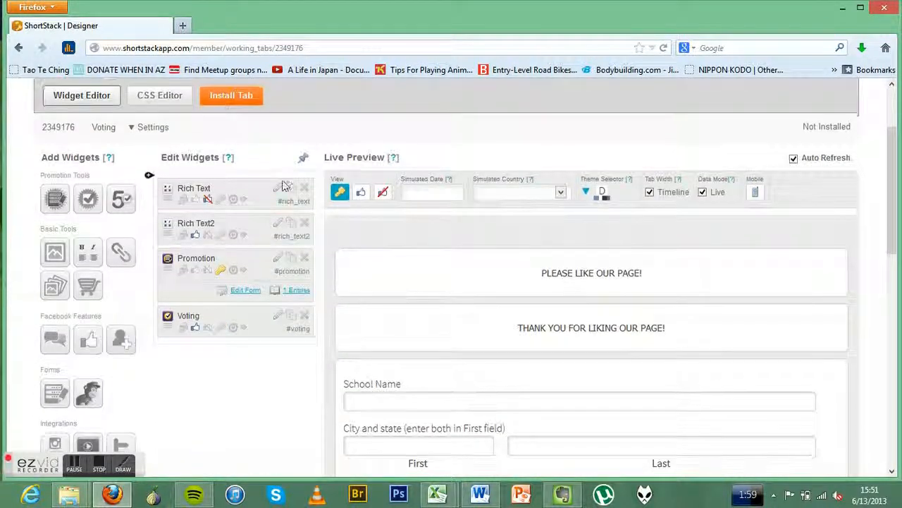
{"action": "scroll", "coordinate": [466, 356], "scroll_direction": "down", "scroll_amount": 5}
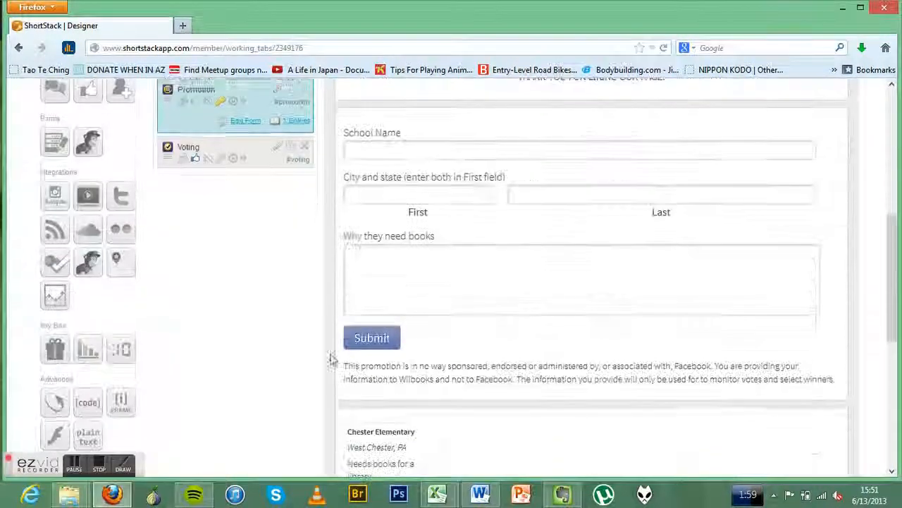
{"action": "left_click", "coordinate": [95, 466]}
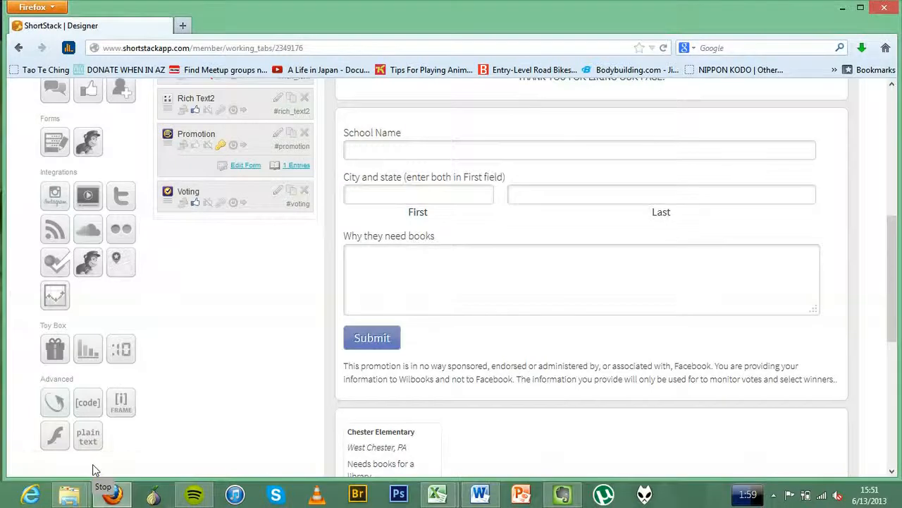